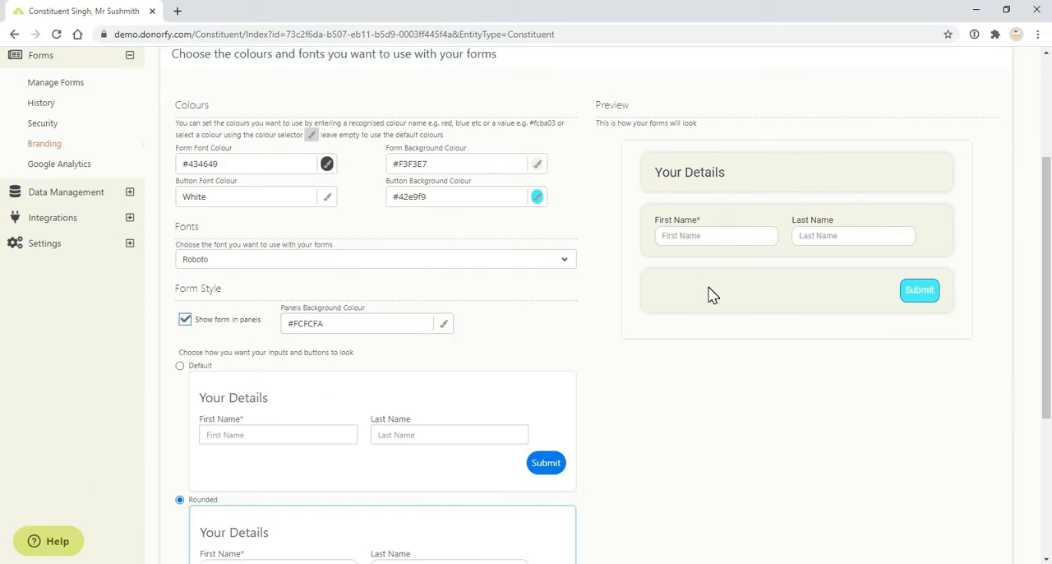
Try the form style without panels, compare the input and button style samples, and restore the panel display.
{"action": "left_click", "coordinate": [185, 320]}
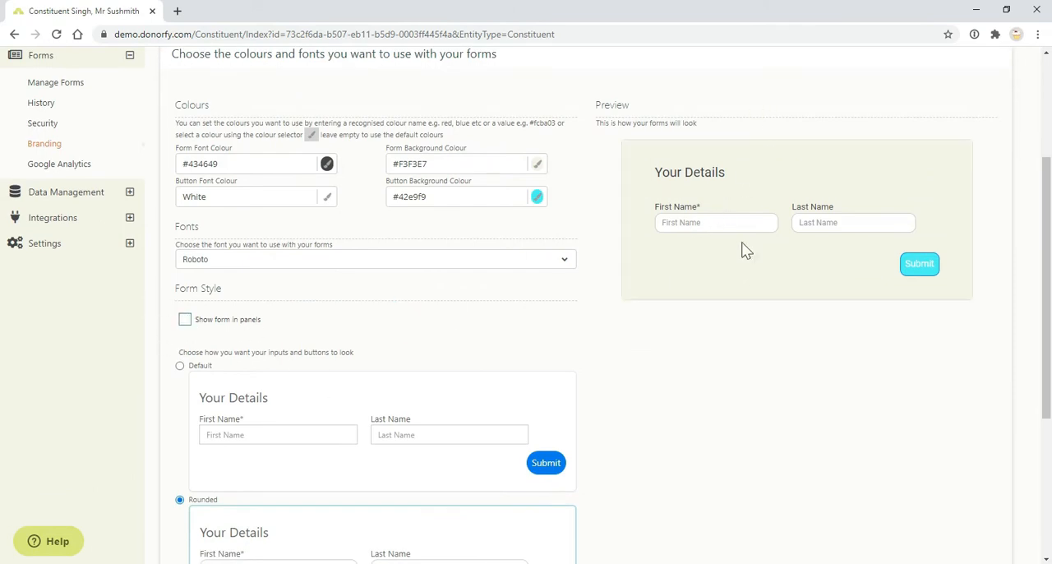
{"action": "scroll", "coordinate": [689, 350], "scroll_direction": "up", "scroll_amount": 1}
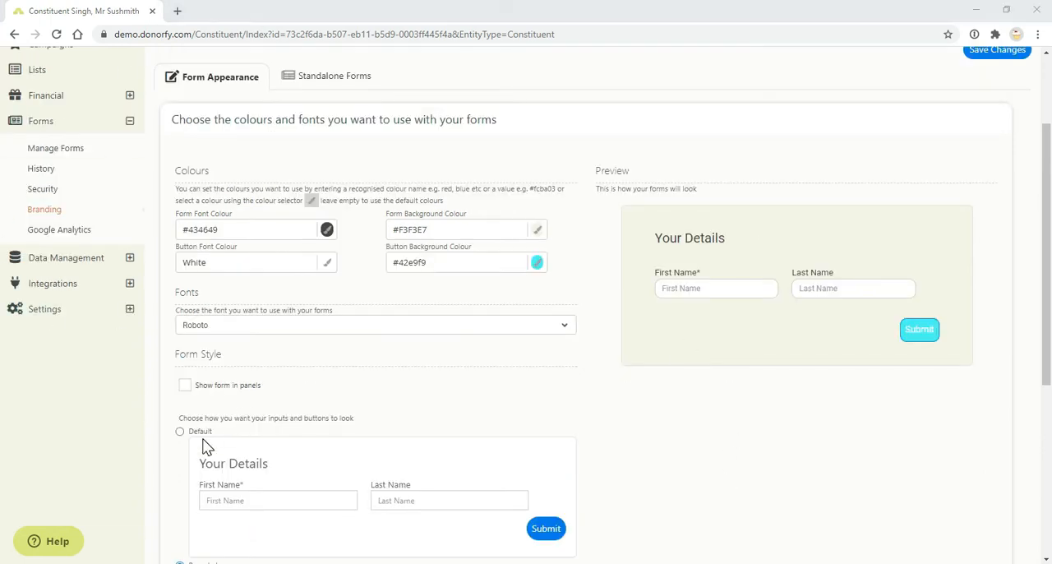
{"action": "scroll", "coordinate": [205, 446], "scroll_direction": "down", "scroll_amount": 1}
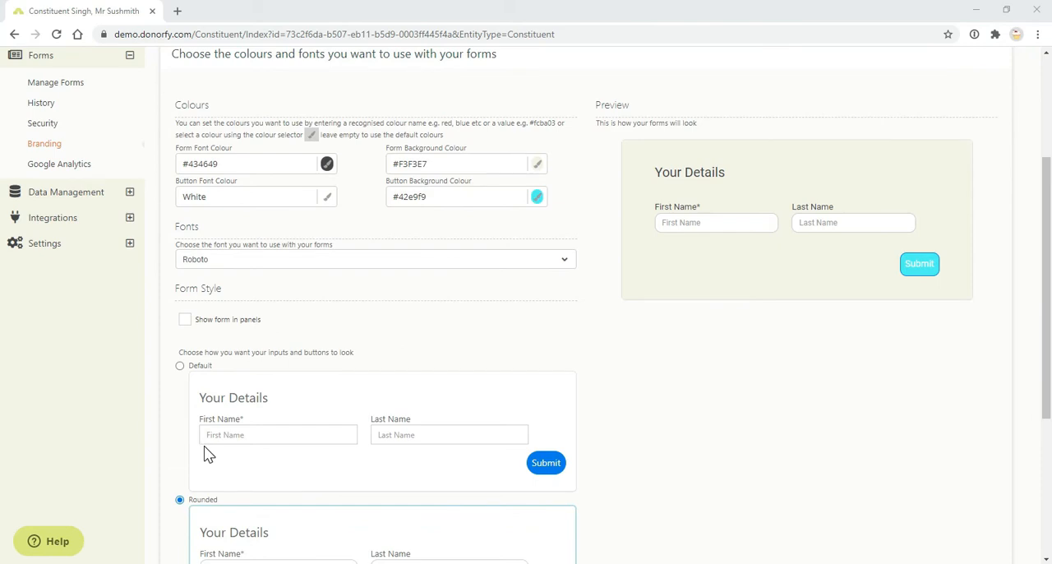
{"action": "scroll", "coordinate": [226, 378], "scroll_direction": "down", "scroll_amount": 3}
{"action": "scroll", "coordinate": [247, 379], "scroll_direction": "down", "scroll_amount": 1}
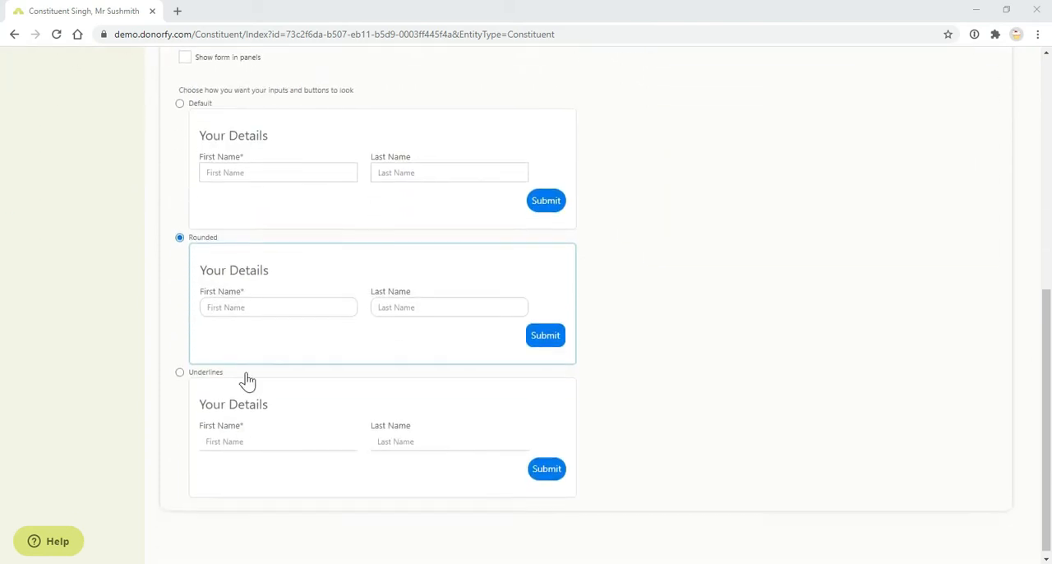
{"action": "scroll", "coordinate": [251, 423], "scroll_direction": "up", "scroll_amount": 2}
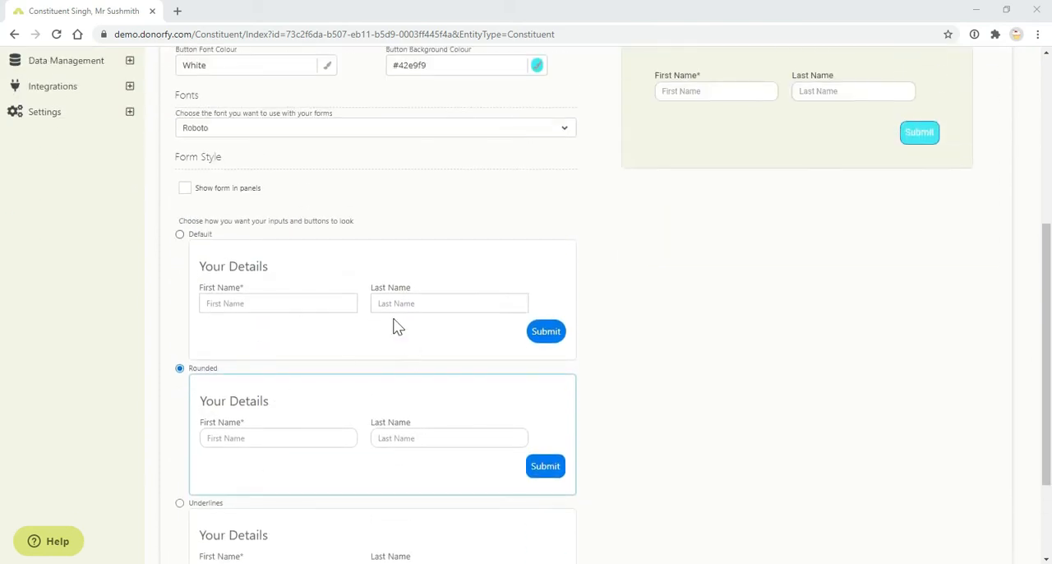
{"action": "scroll", "coordinate": [362, 361], "scroll_direction": "up", "scroll_amount": 1}
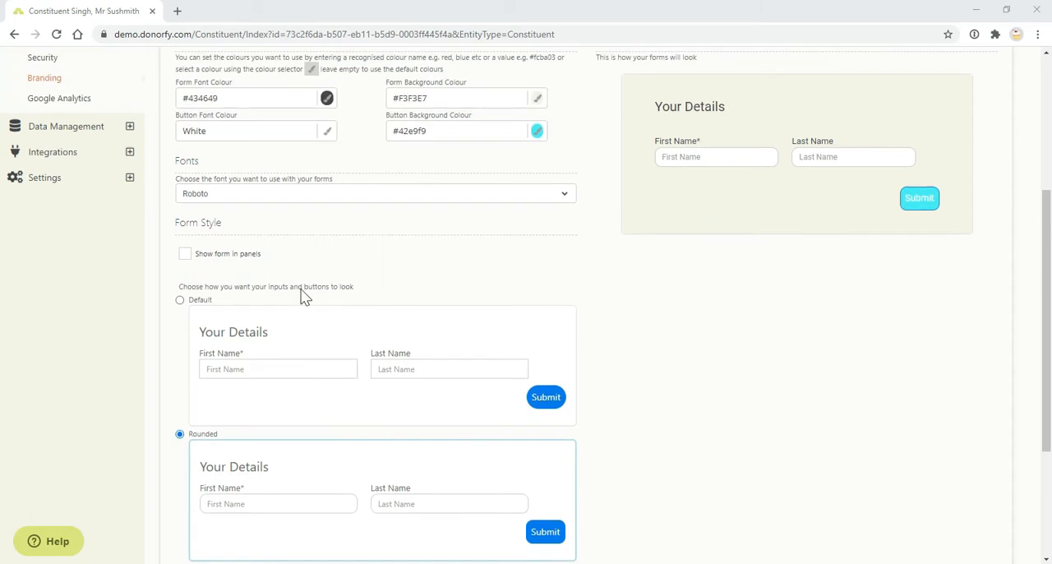
{"action": "left_click", "coordinate": [185, 254]}
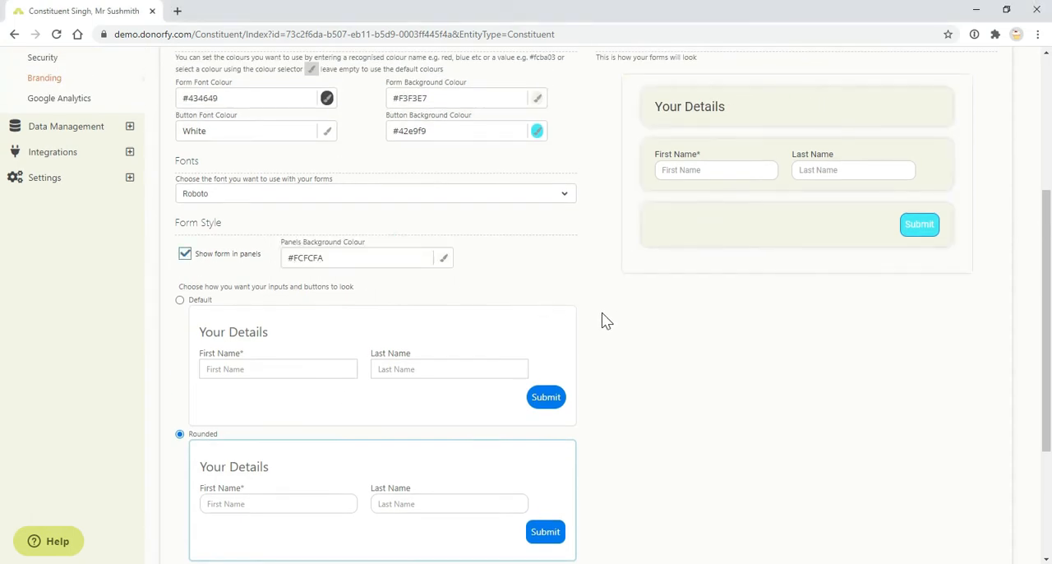
{"action": "scroll", "coordinate": [600, 329], "scroll_direction": "up", "scroll_amount": 2}
{"action": "scroll", "coordinate": [526, 343], "scroll_direction": "up", "scroll_amount": 2}
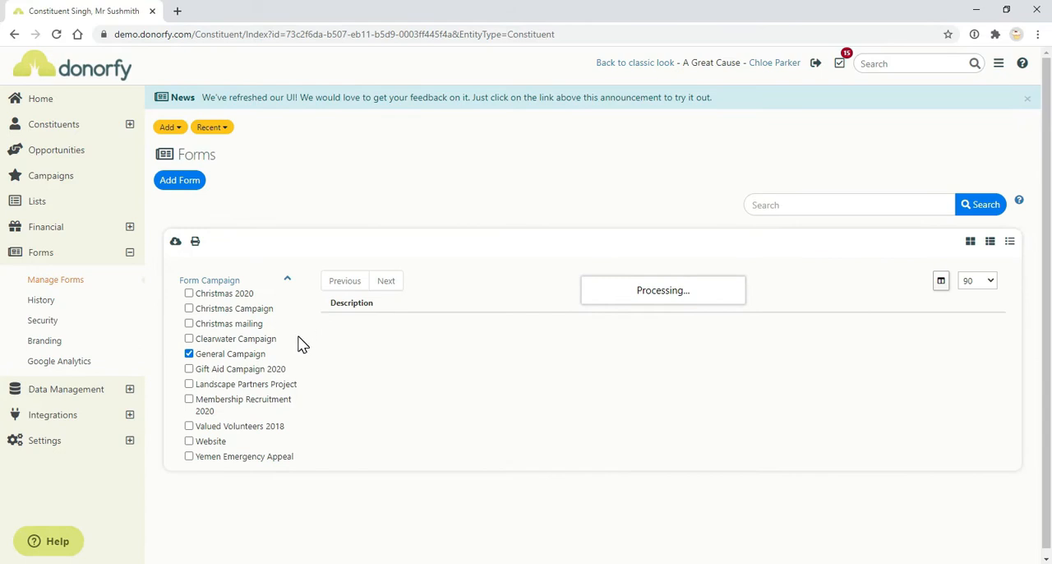
Add a Donation form with the description "General Donation" for the General Campaign and save it.
{"action": "left_click", "coordinate": [176, 188]}
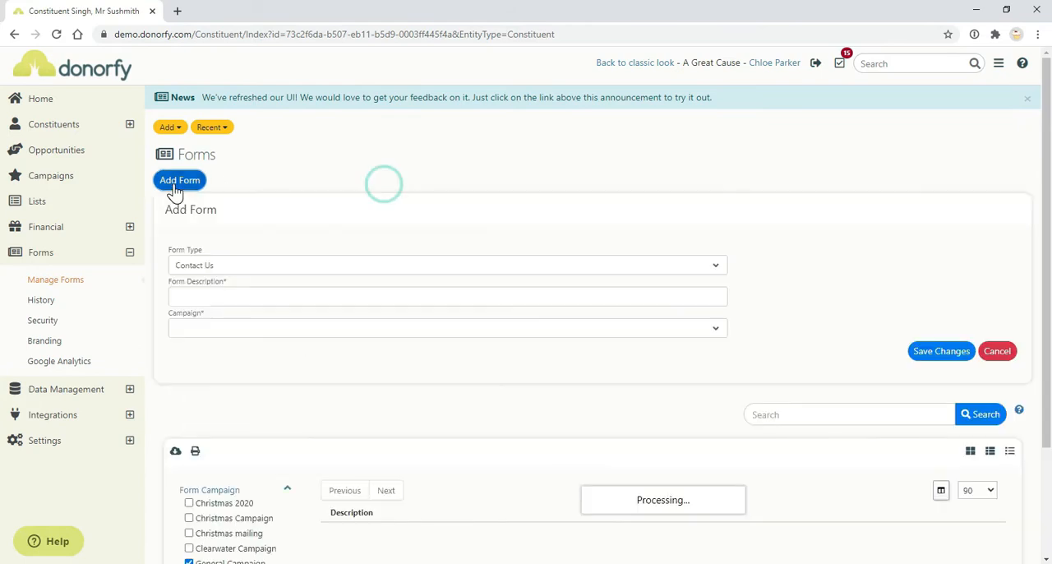
{"action": "left_click", "coordinate": [319, 268]}
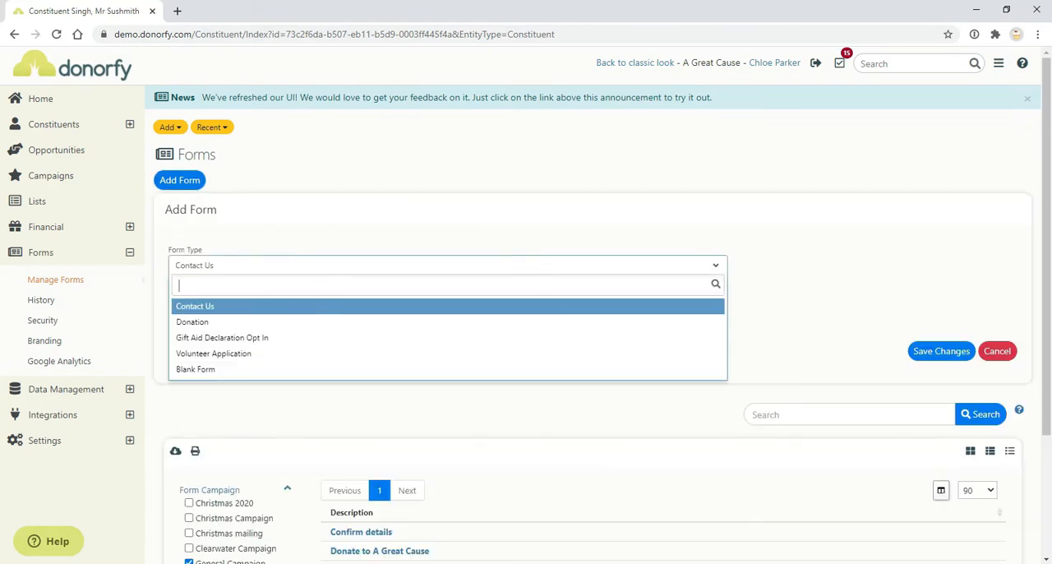
{"action": "left_click", "coordinate": [294, 322]}
{"action": "left_click", "coordinate": [468, 297]}
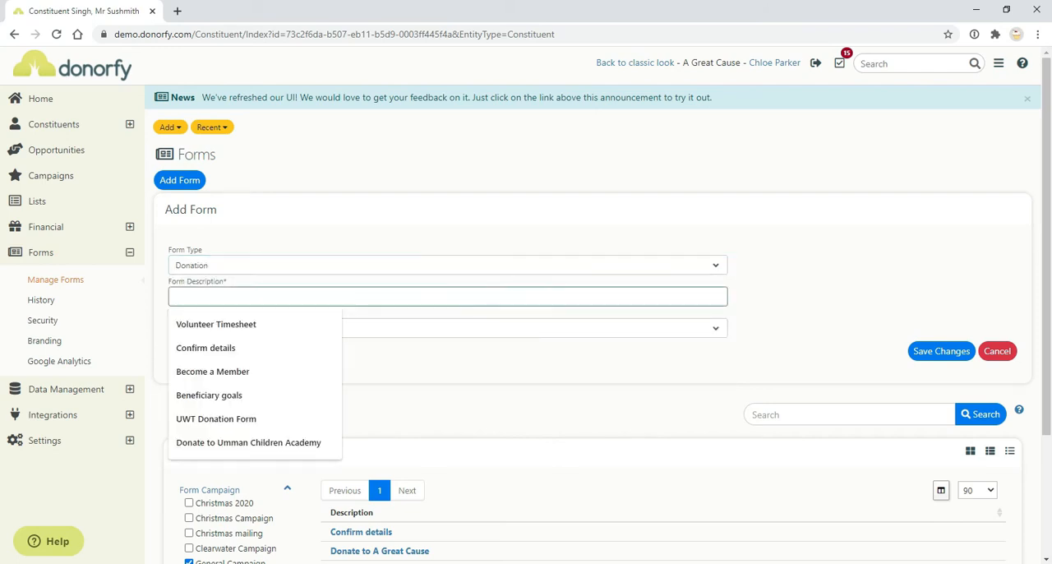
{"action": "type", "text": "Gener"}
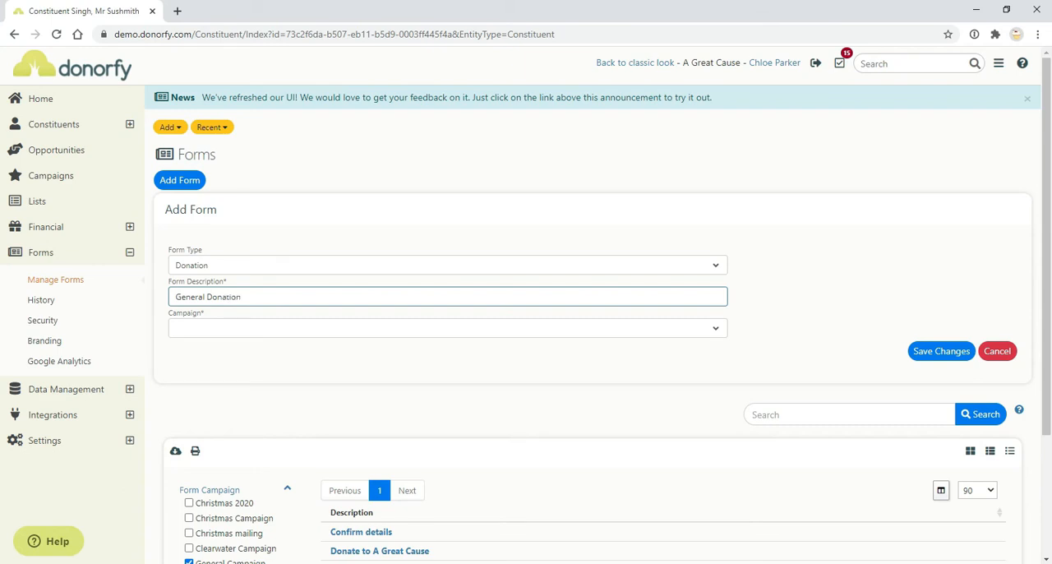
{"action": "type", "text": "al Donation"}
{"action": "left_click", "coordinate": [260, 329]}
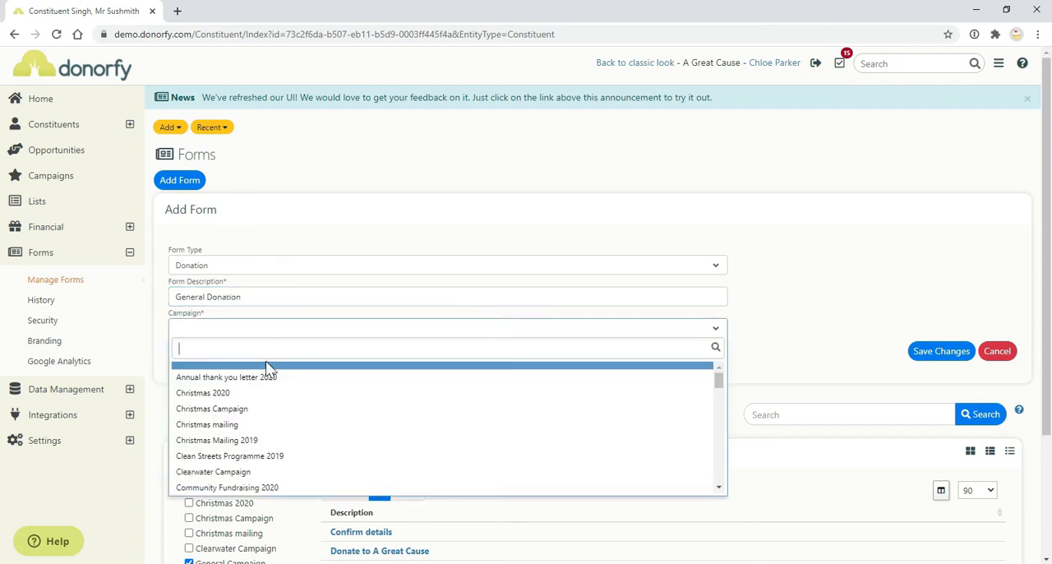
{"action": "left_click", "coordinate": [267, 368]}
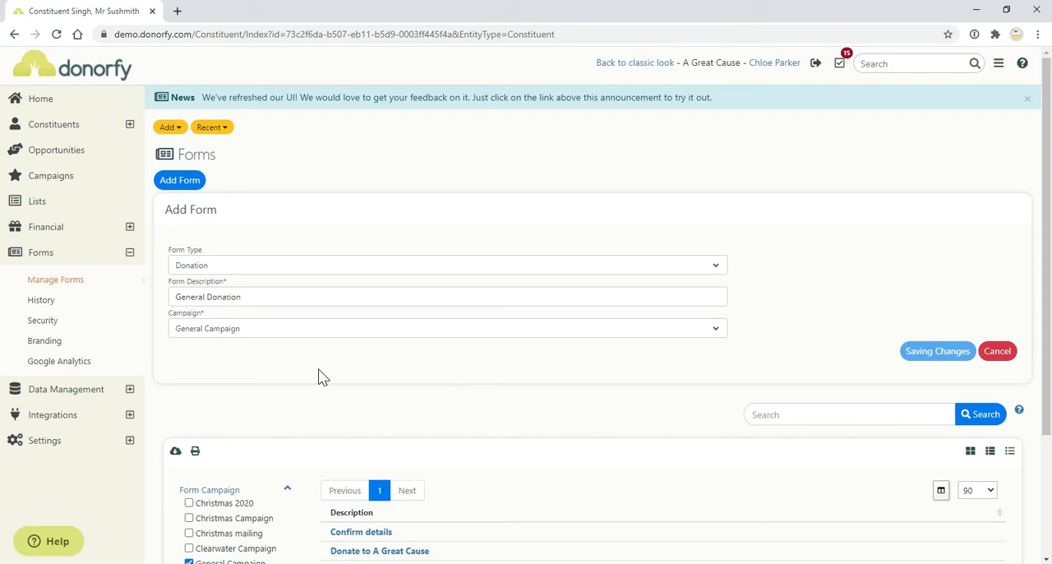
Try redirecting donors to a URL after the form is submitted, and restore the option to display a message.
{"action": "scroll", "coordinate": [322, 377], "scroll_direction": "down", "scroll_amount": 2}
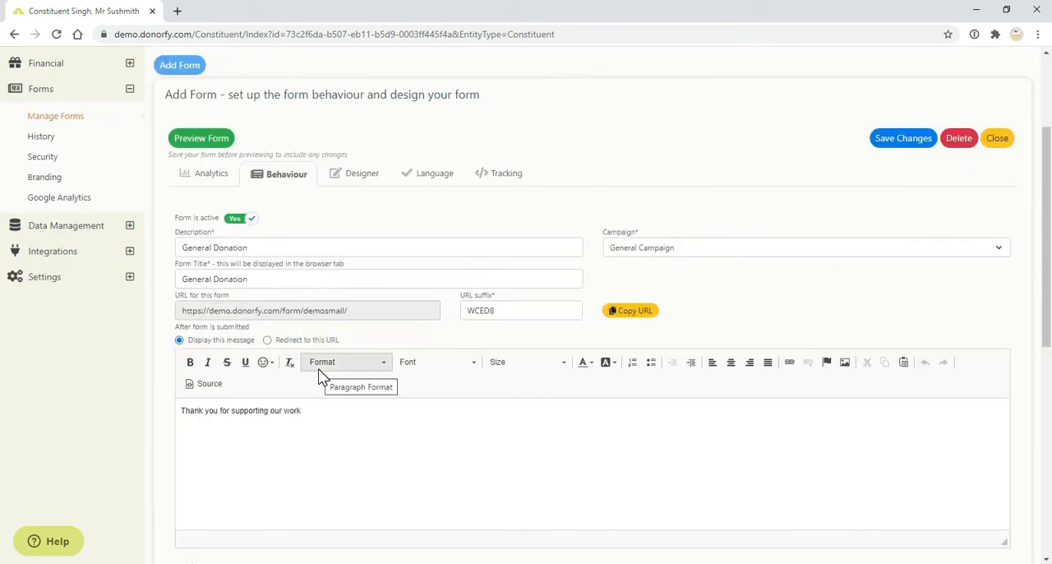
{"action": "left_click", "coordinate": [208, 185]}
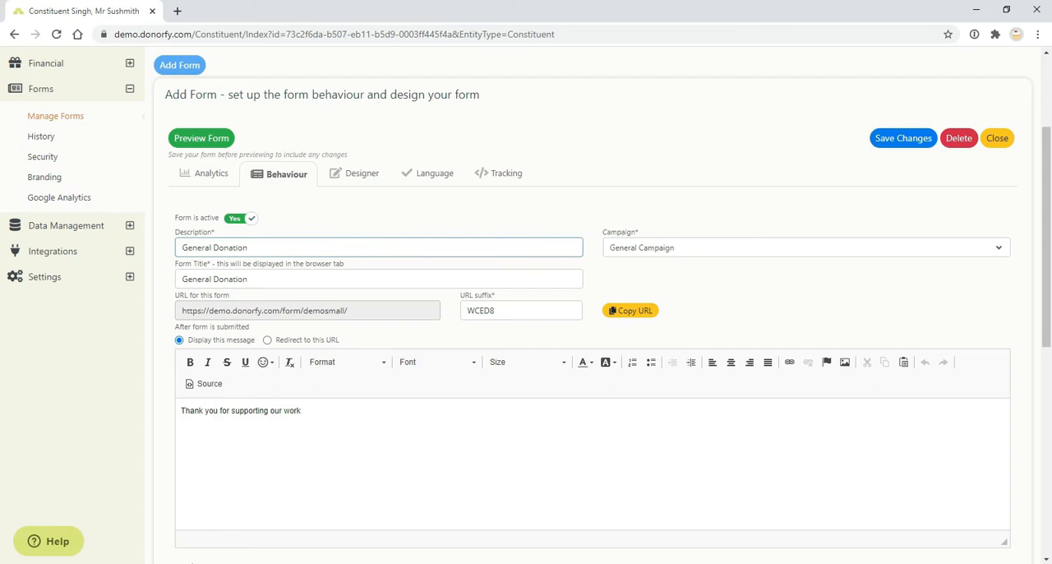
{"action": "scroll", "coordinate": [393, 330], "scroll_direction": "down", "scroll_amount": 1}
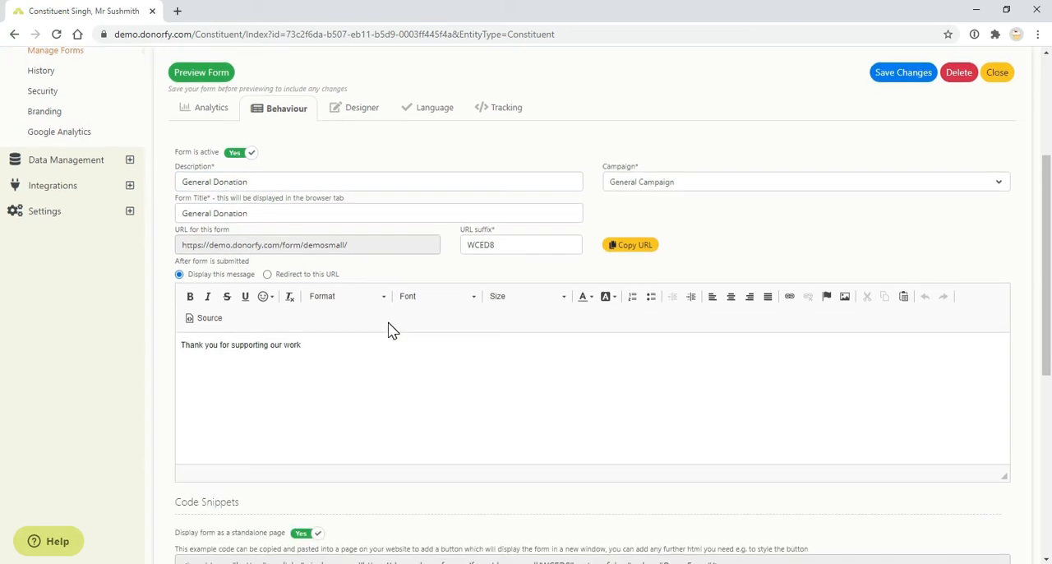
{"action": "left_click", "coordinate": [301, 279]}
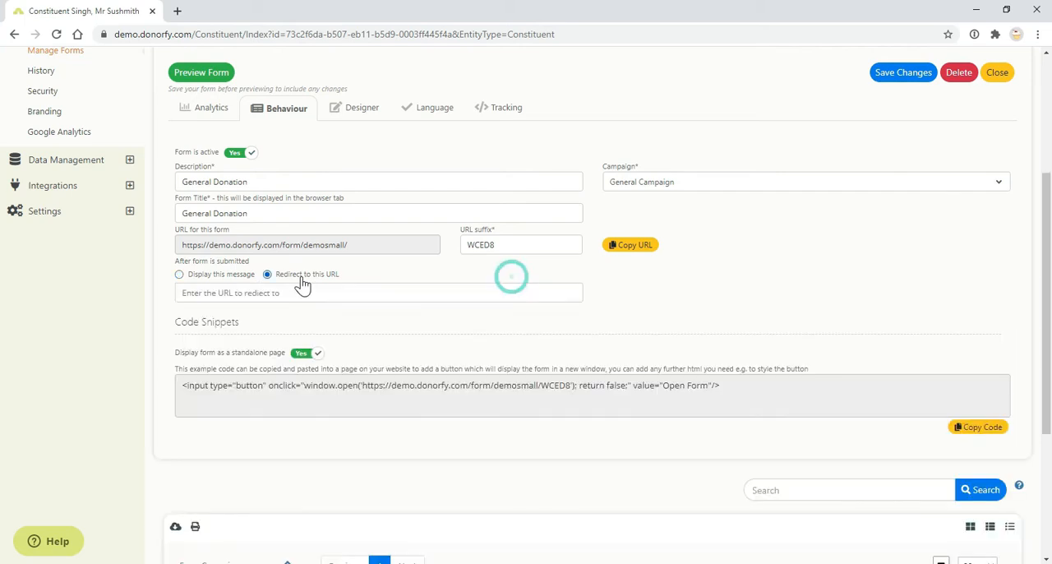
{"action": "left_click", "coordinate": [237, 276]}
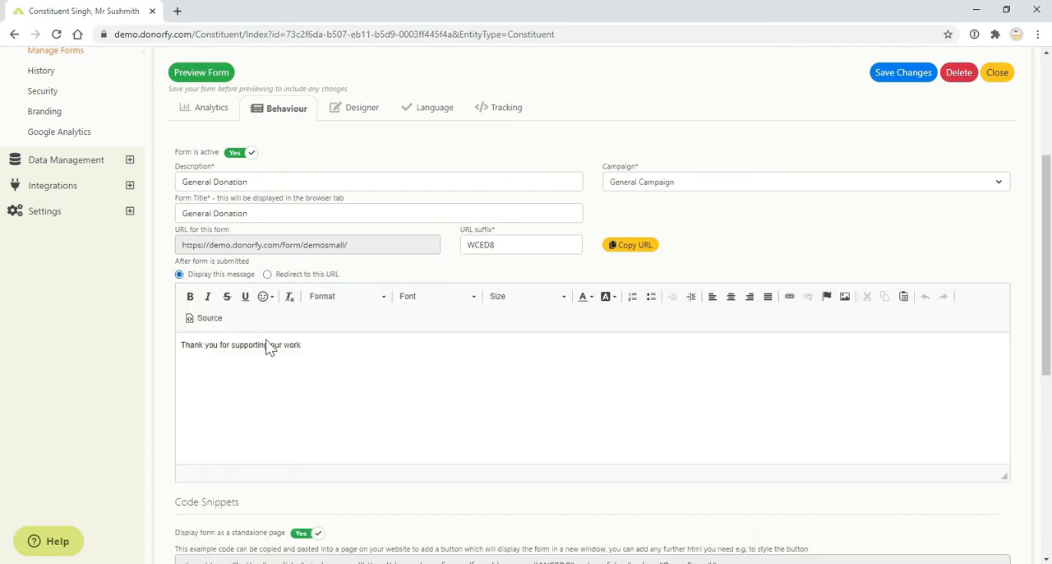
Show the embed code by disabling the form's standalone page display, and enable standalone display again.
{"action": "scroll", "coordinate": [283, 394], "scroll_direction": "down", "scroll_amount": 2}
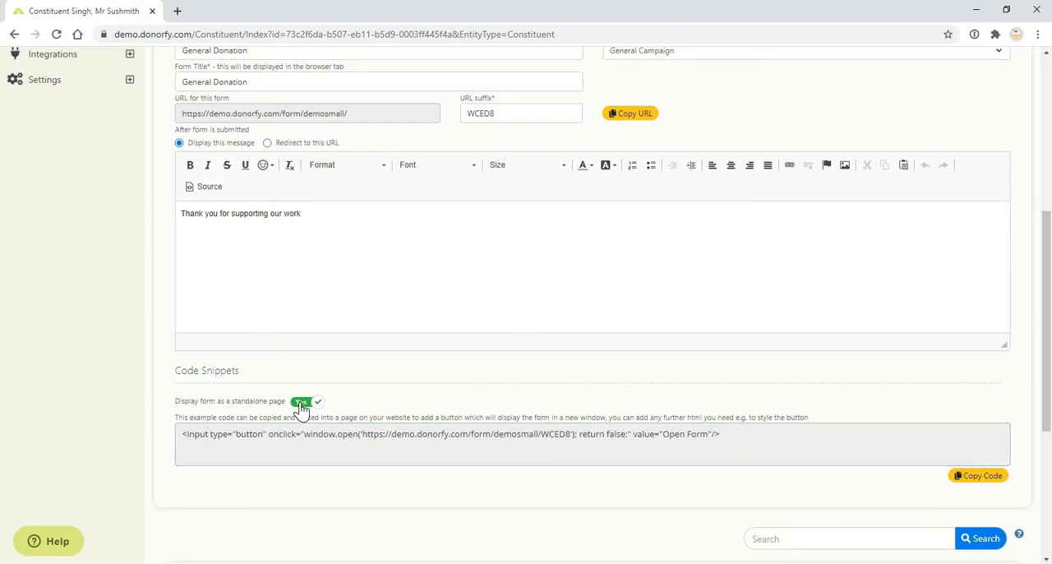
{"action": "left_click", "coordinate": [304, 406]}
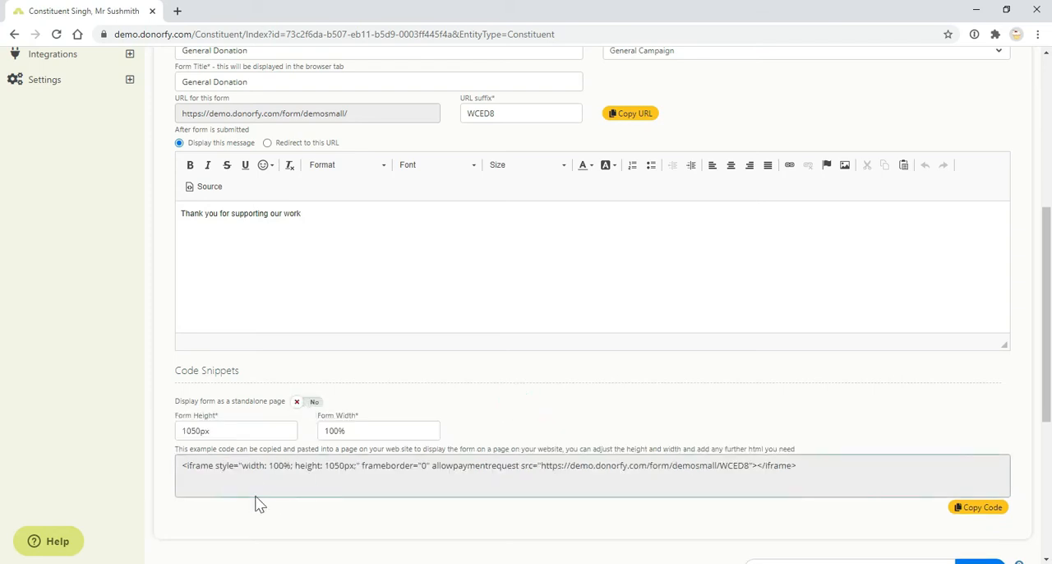
{"action": "left_click", "coordinate": [314, 403]}
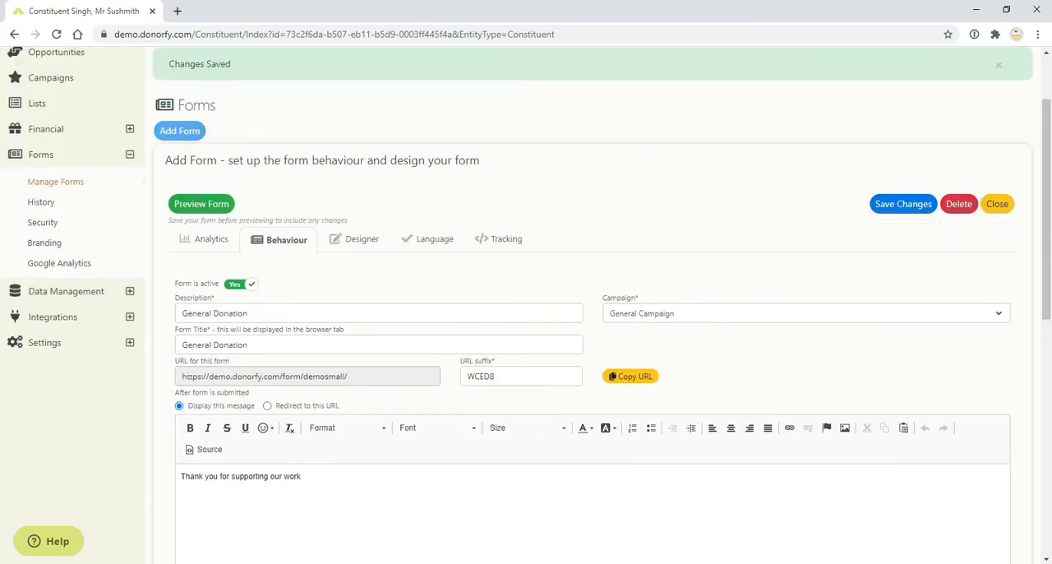
Preview the General Donation form and compare its layout with the behaviour settings.
{"action": "left_click", "coordinate": [203, 207]}
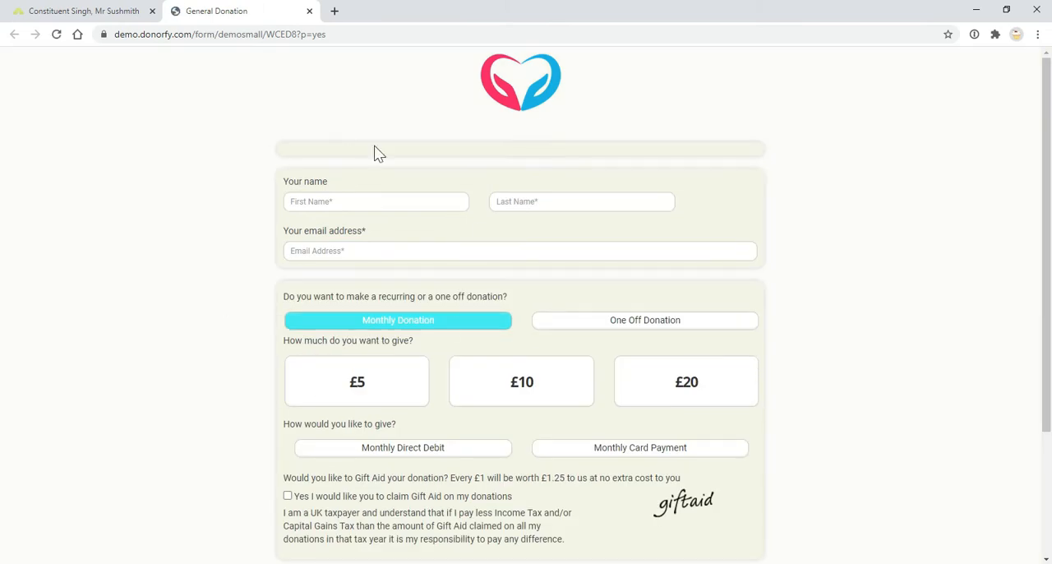
{"action": "scroll", "coordinate": [477, 165], "scroll_direction": "down", "scroll_amount": 3}
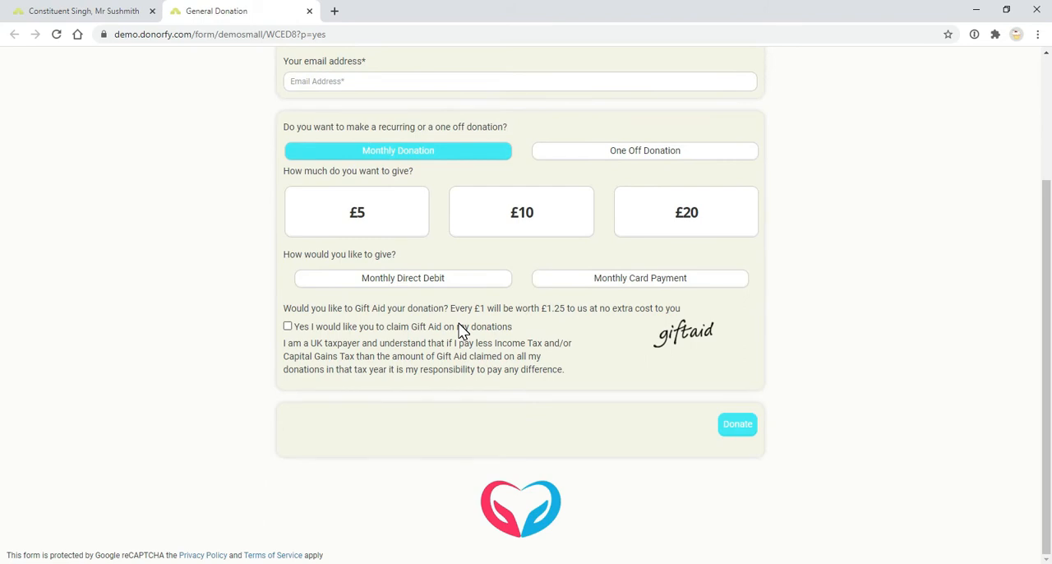
{"action": "scroll", "coordinate": [291, 144], "scroll_direction": "up", "scroll_amount": 3}
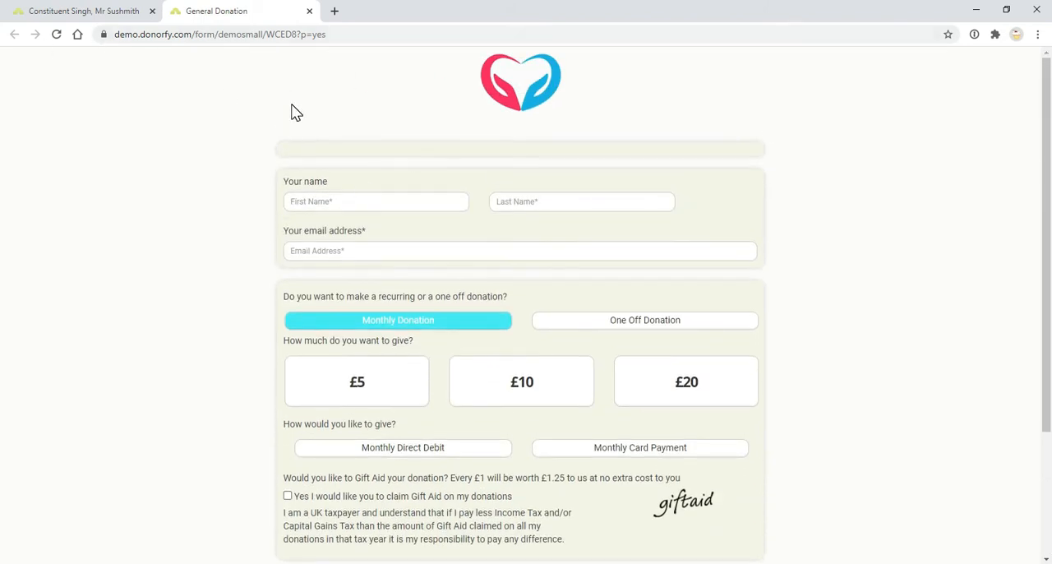
{"action": "left_click", "coordinate": [122, 11]}
{"action": "scroll", "coordinate": [436, 426], "scroll_direction": "down", "scroll_amount": 2}
{"action": "scroll", "coordinate": [436, 426], "scroll_direction": "down", "scroll_amount": 2}
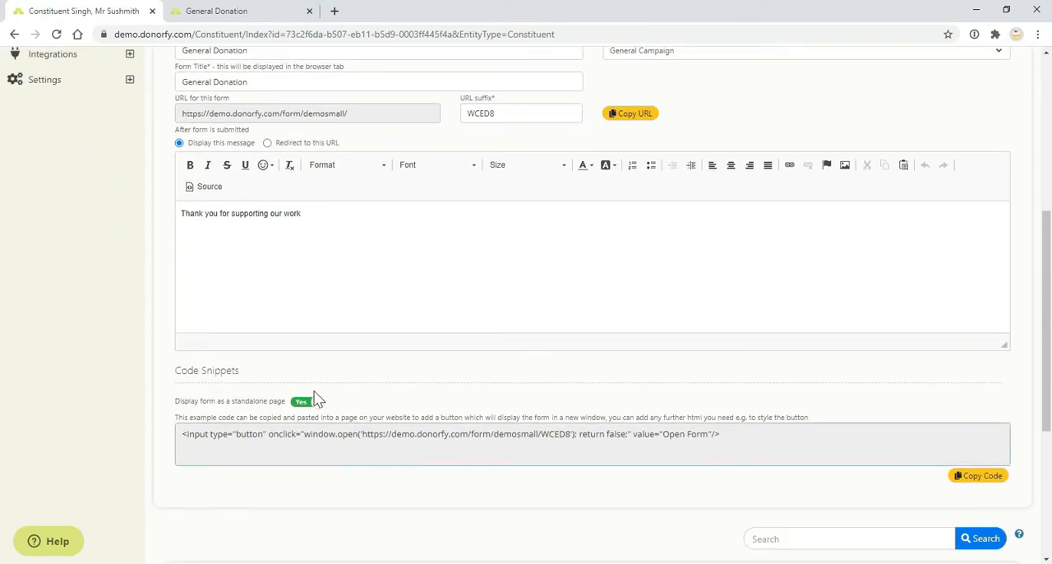
{"action": "left_click", "coordinate": [206, 13]}
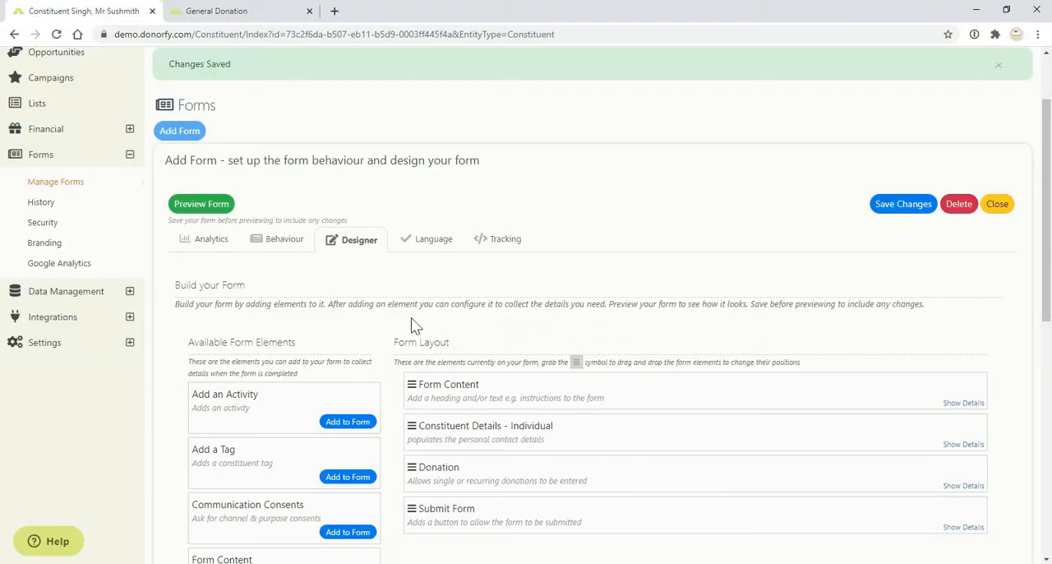
In the form designer, enter "Thankyou for considering donating to us!" in the Form Content element and format it as Heading 1.
{"action": "scroll", "coordinate": [415, 322], "scroll_direction": "down", "scroll_amount": 1}
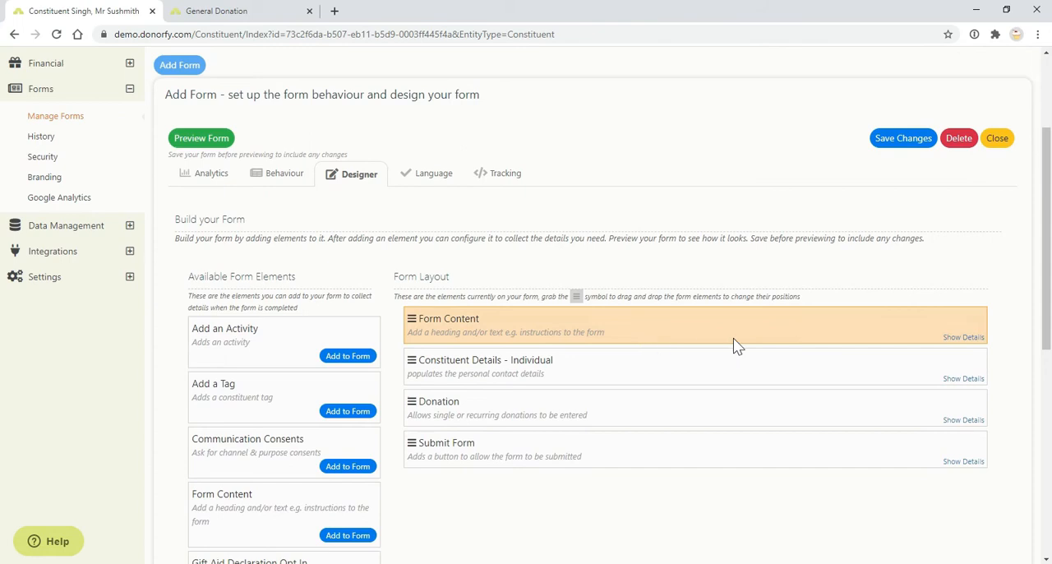
{"action": "left_click", "coordinate": [966, 343]}
{"action": "scroll", "coordinate": [761, 319], "scroll_direction": "down", "scroll_amount": 2}
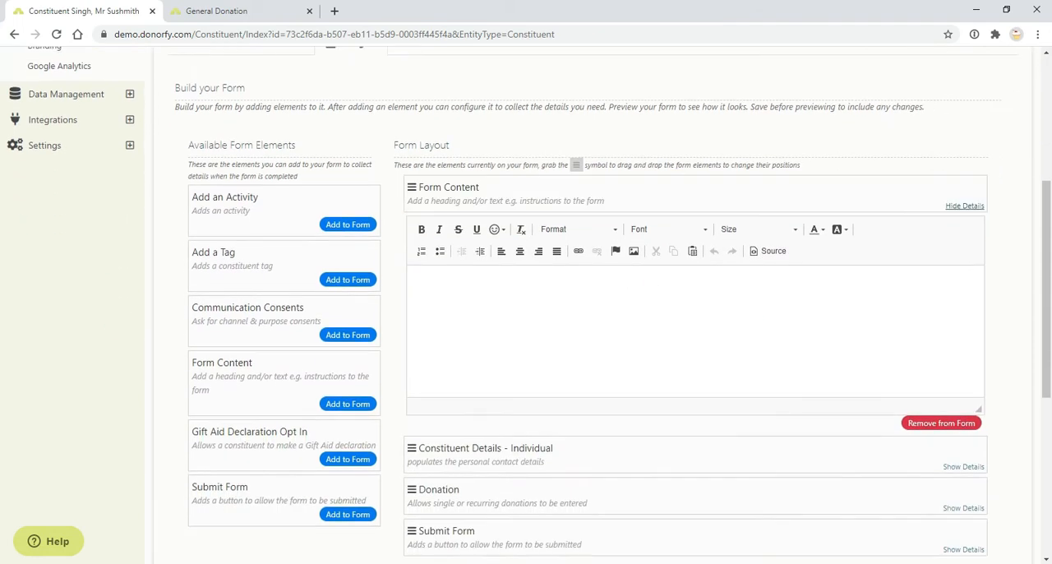
{"action": "type", "text": "Thank"}
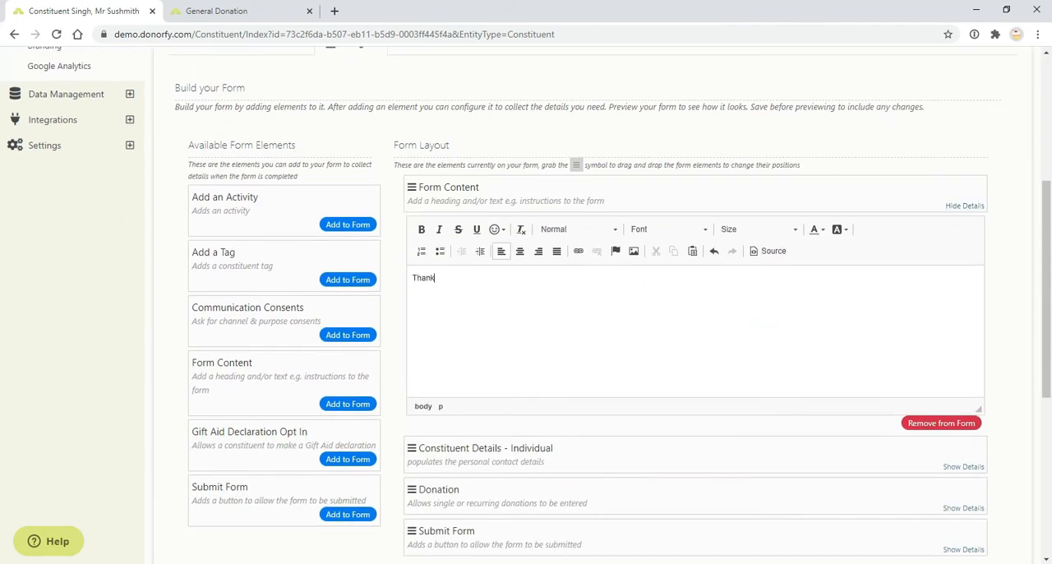
{"action": "type", "text": "you for considering donating to us"}
{"action": "triple_click", "coordinate": [779, 286]}
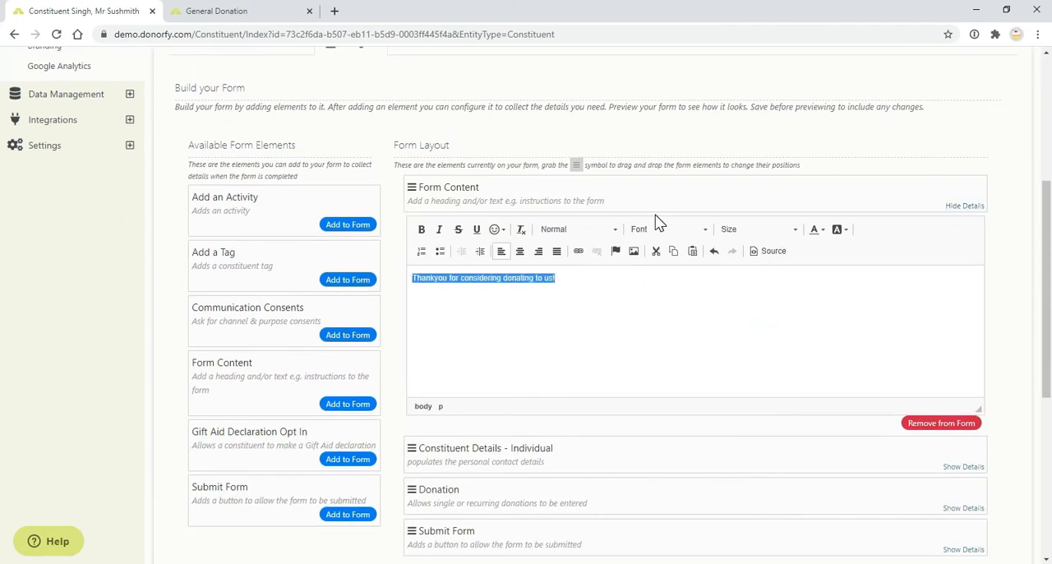
{"action": "left_click", "coordinate": [567, 230]}
{"action": "left_click", "coordinate": [565, 285]}
Set the individual Constituent Details element to ask for phone numbers and postal address, and make both required.
{"action": "scroll", "coordinate": [839, 329], "scroll_direction": "down", "scroll_amount": 1}
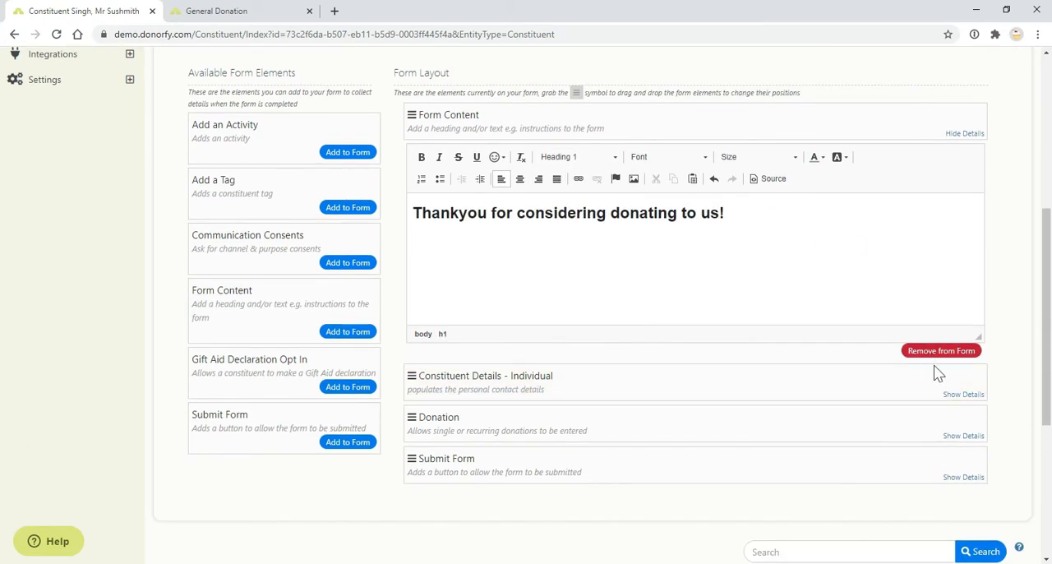
{"action": "left_click", "coordinate": [965, 395]}
{"action": "scroll", "coordinate": [581, 350], "scroll_direction": "down", "scroll_amount": 2}
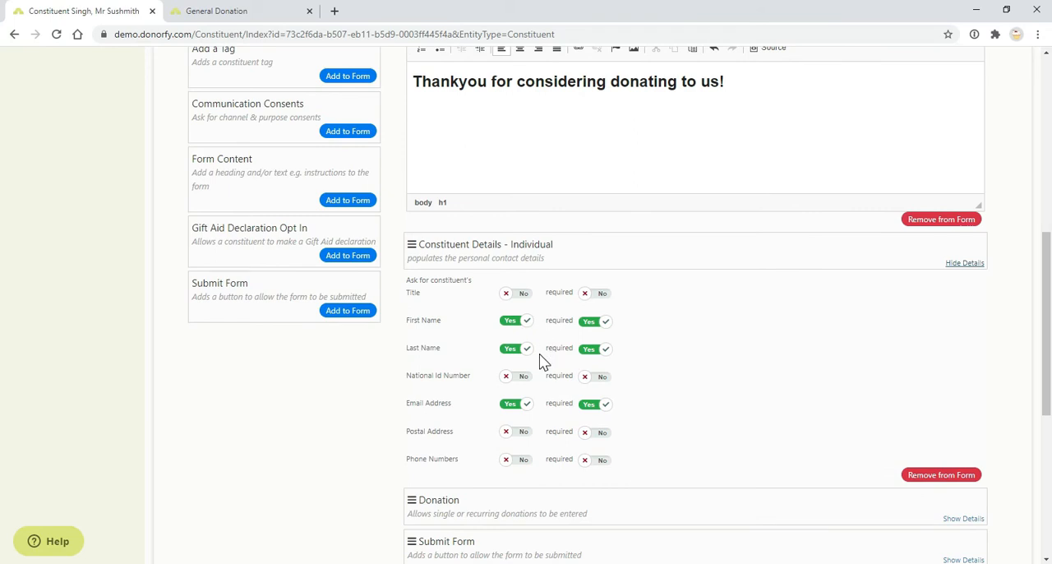
{"action": "left_click", "coordinate": [518, 461]}
{"action": "left_click", "coordinate": [600, 462]}
{"action": "left_click", "coordinate": [515, 433]}
{"action": "left_click", "coordinate": [608, 437]}
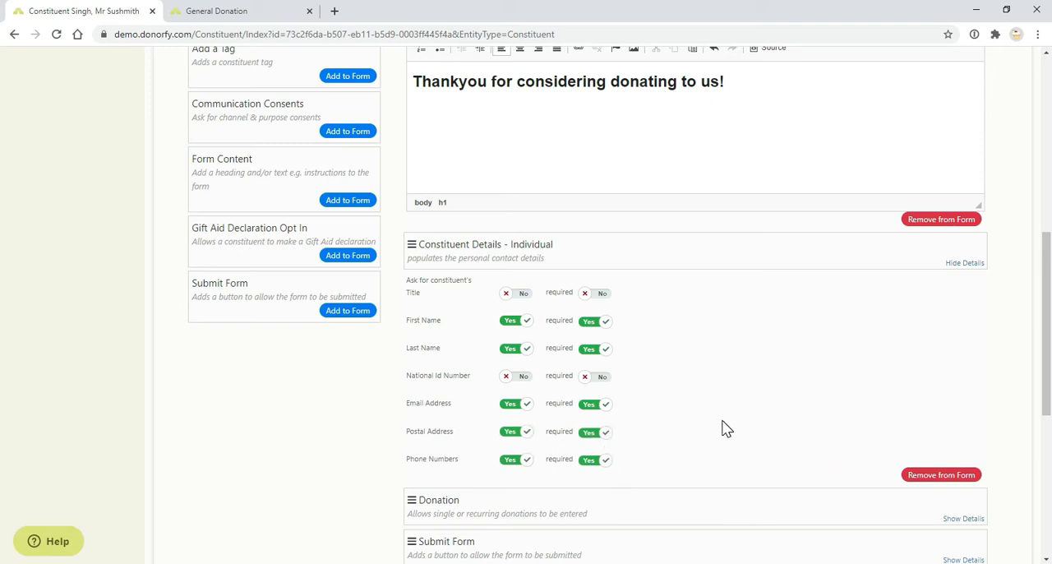
Open the Donation element's display settings and compare them with the donation section in the form preview.
{"action": "scroll", "coordinate": [723, 427], "scroll_direction": "down", "scroll_amount": 3}
{"action": "left_click", "coordinate": [950, 389]}
{"action": "scroll", "coordinate": [531, 374], "scroll_direction": "down", "scroll_amount": 3}
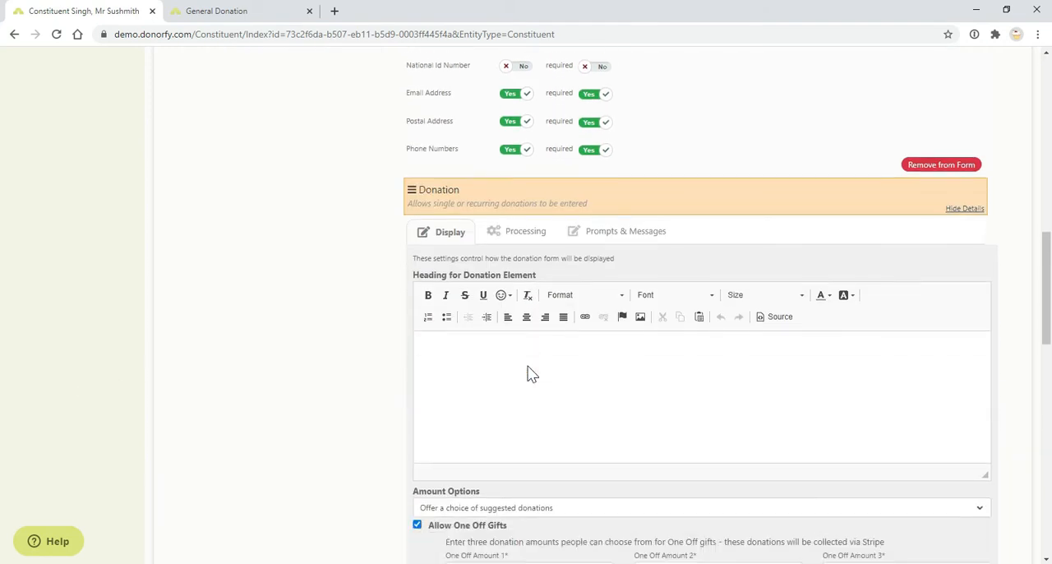
{"action": "left_click", "coordinate": [206, 11]}
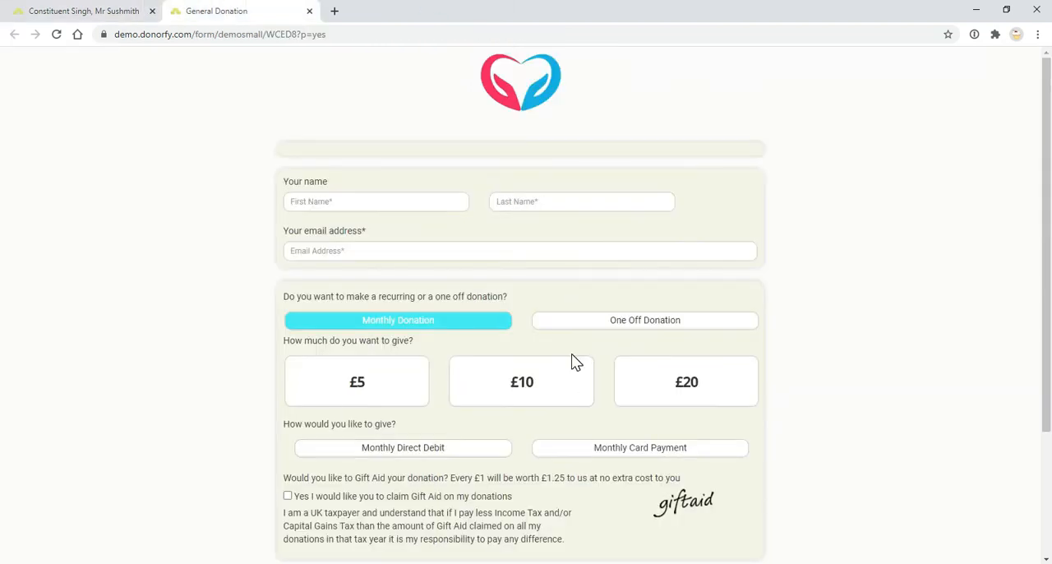
Return to the form designer and review the Donation element's one-off gift, monthly gift and Gift Aid settings.
{"action": "left_click", "coordinate": [110, 10]}
{"action": "scroll", "coordinate": [567, 337], "scroll_direction": "down", "scroll_amount": 3}
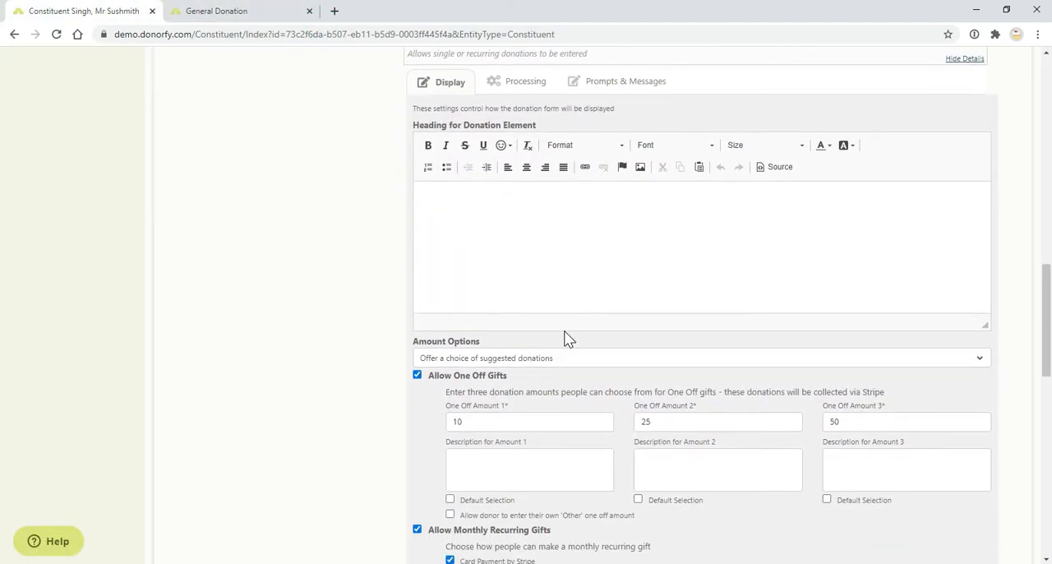
{"action": "scroll", "coordinate": [567, 337], "scroll_direction": "down", "scroll_amount": 1}
{"action": "scroll", "coordinate": [564, 337], "scroll_direction": "up", "scroll_amount": 1}
{"action": "scroll", "coordinate": [541, 313], "scroll_direction": "down", "scroll_amount": 2}
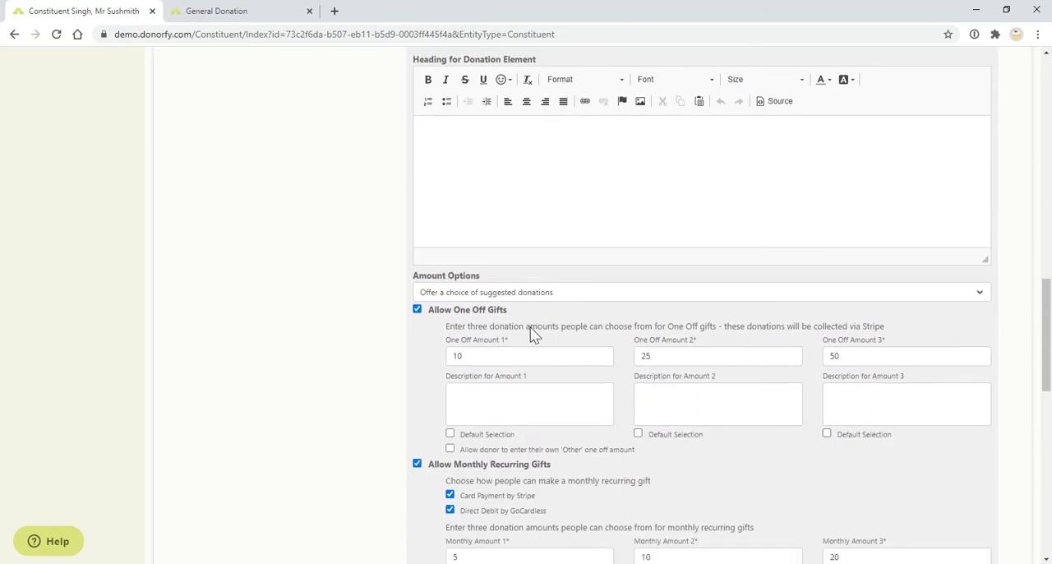
{"action": "scroll", "coordinate": [452, 378], "scroll_direction": "down", "scroll_amount": 5}
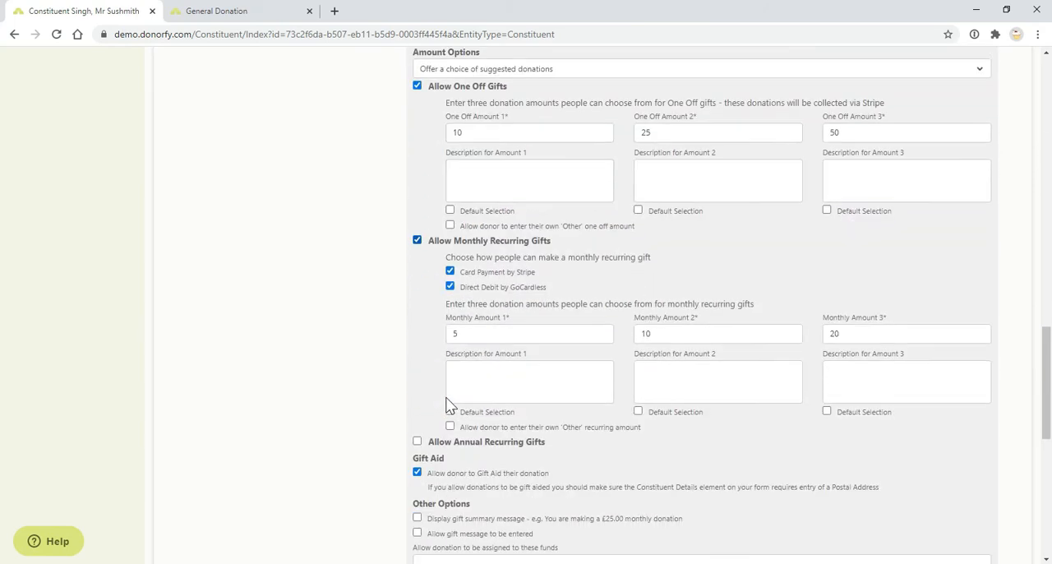
{"action": "scroll", "coordinate": [444, 384], "scroll_direction": "up", "scroll_amount": 4}
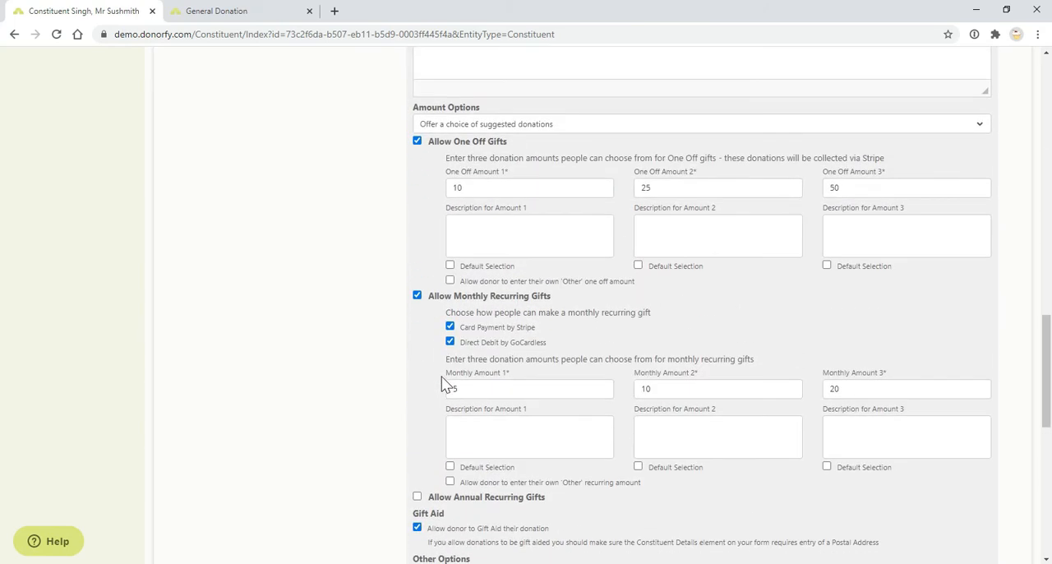
Enter "This will.." as the description for the first one-off donation amount.
{"action": "left_click", "coordinate": [534, 289]}
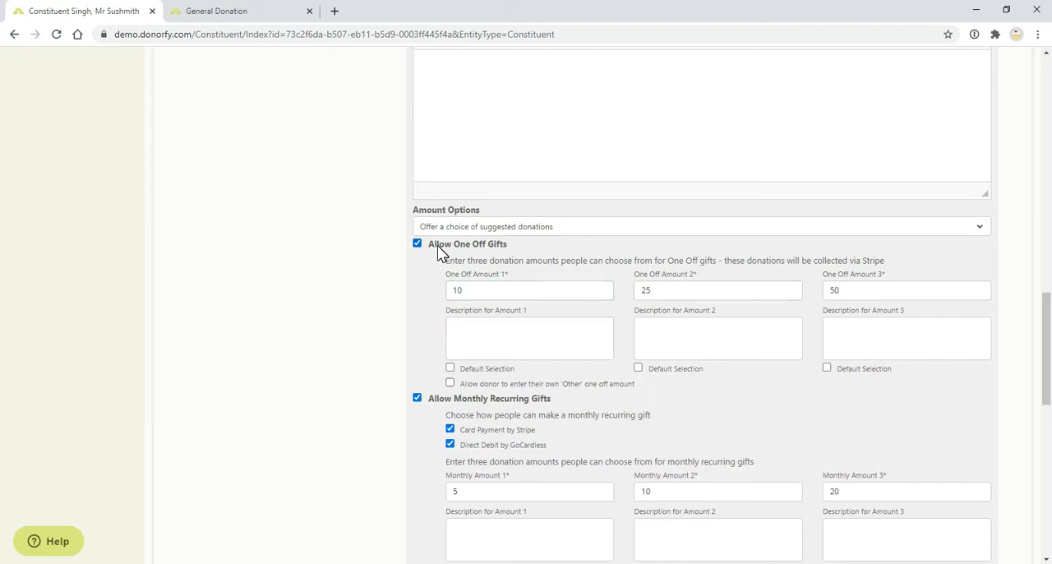
{"action": "left_click", "coordinate": [523, 286]}
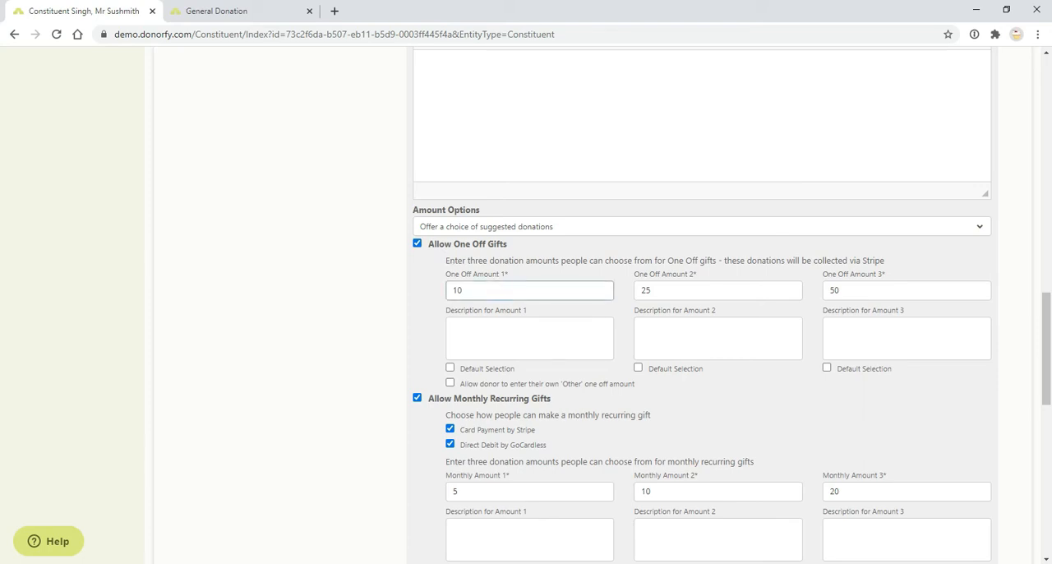
{"action": "left_click", "coordinate": [718, 290]}
{"action": "left_click", "coordinate": [896, 291]}
{"action": "left_click", "coordinate": [542, 336]}
{"action": "left_click", "coordinate": [747, 335]}
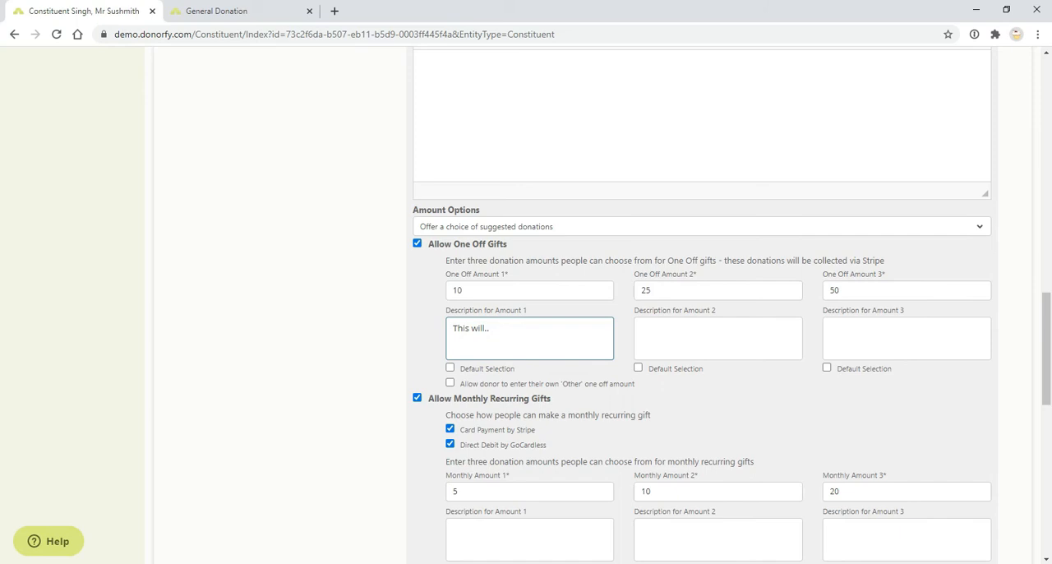
Examine the monthly recurring gift settings and the available Amount Options, and compare the donation settings with the form preview.
{"action": "scroll", "coordinate": [600, 329], "scroll_direction": "down", "scroll_amount": 1}
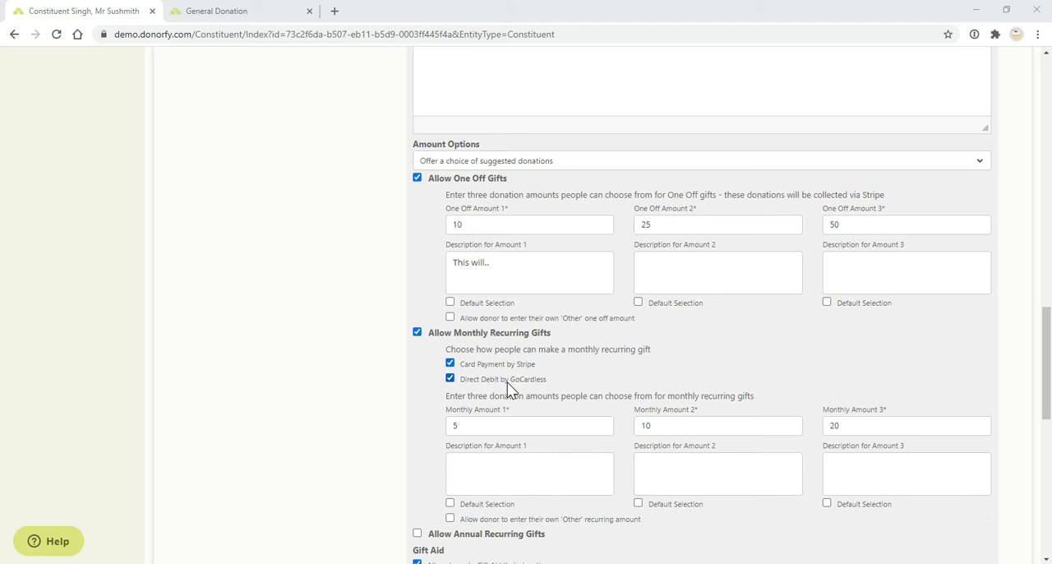
{"action": "scroll", "coordinate": [506, 383], "scroll_direction": "down", "scroll_amount": 3}
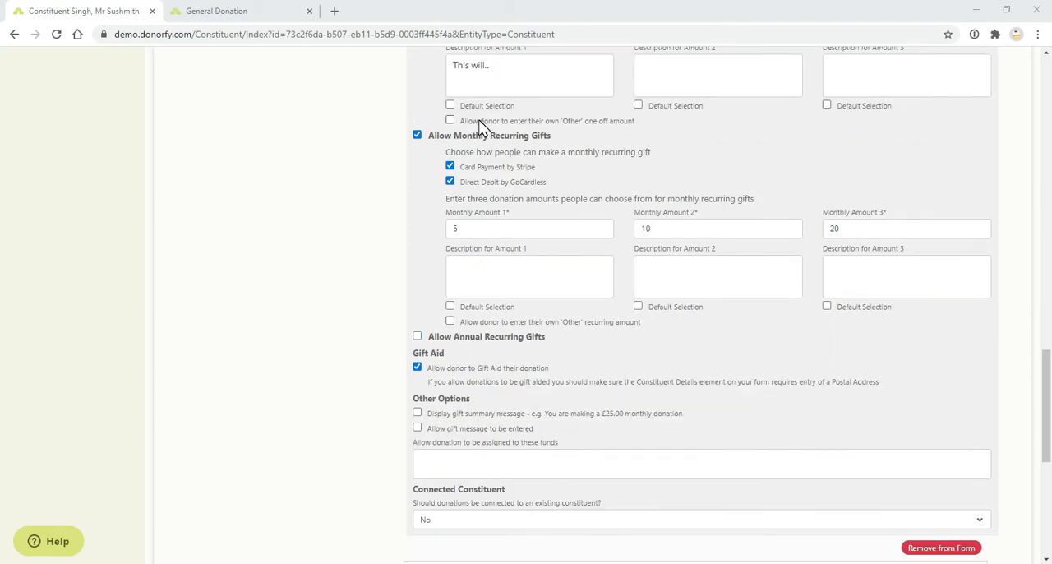
{"action": "scroll", "coordinate": [502, 139], "scroll_direction": "up", "scroll_amount": 2}
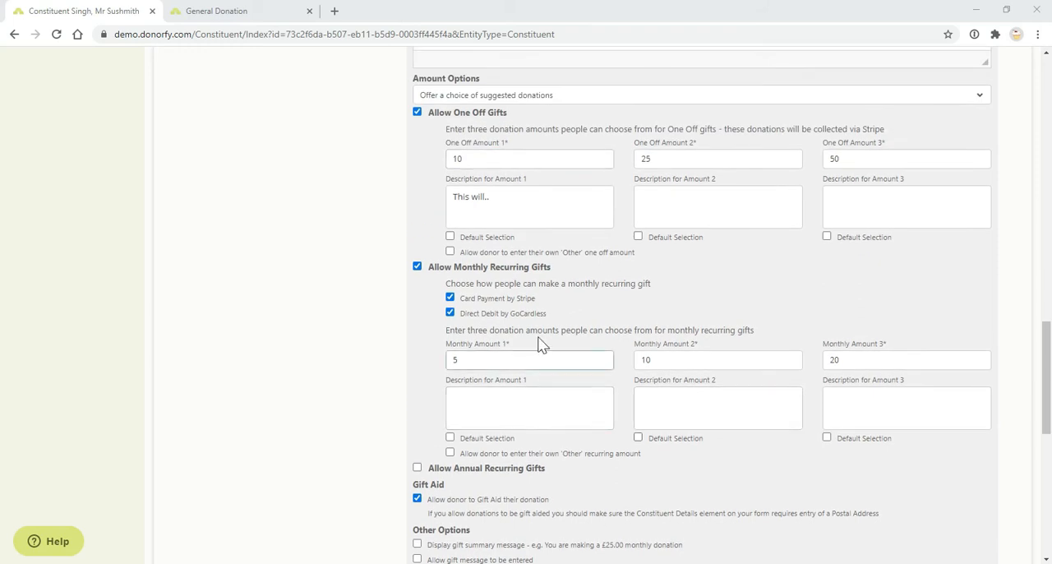
{"action": "left_click", "coordinate": [571, 99]}
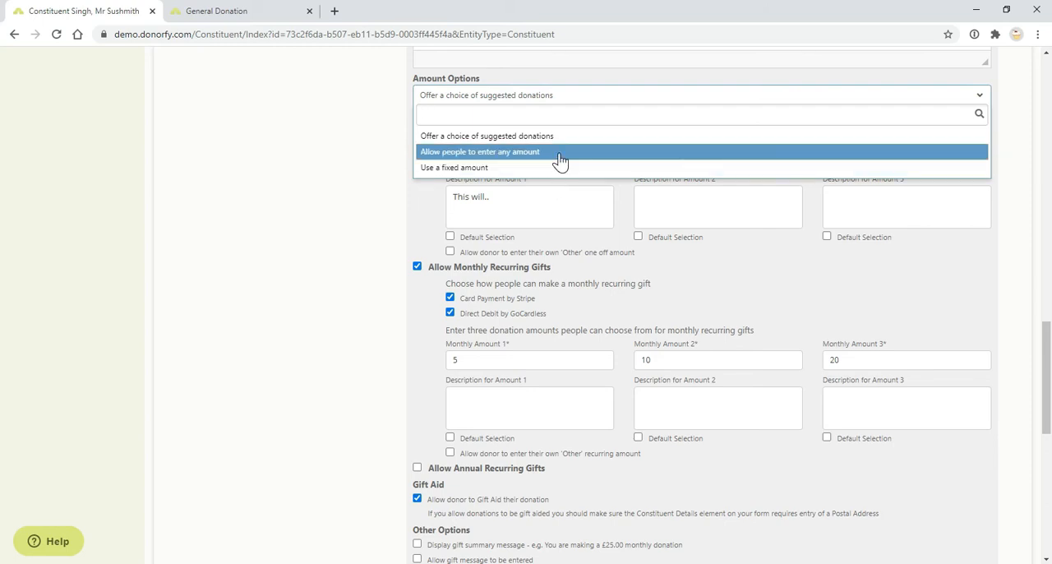
{"action": "left_click", "coordinate": [641, 297]}
{"action": "left_click", "coordinate": [586, 279]}
{"action": "scroll", "coordinate": [586, 283], "scroll_direction": "down", "scroll_amount": 3}
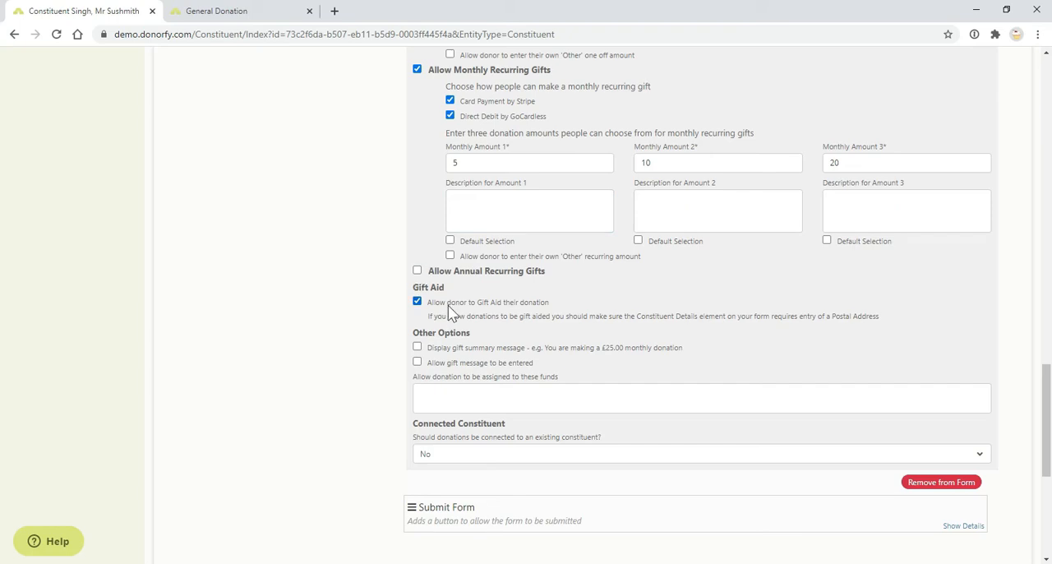
{"action": "left_click", "coordinate": [242, 10]}
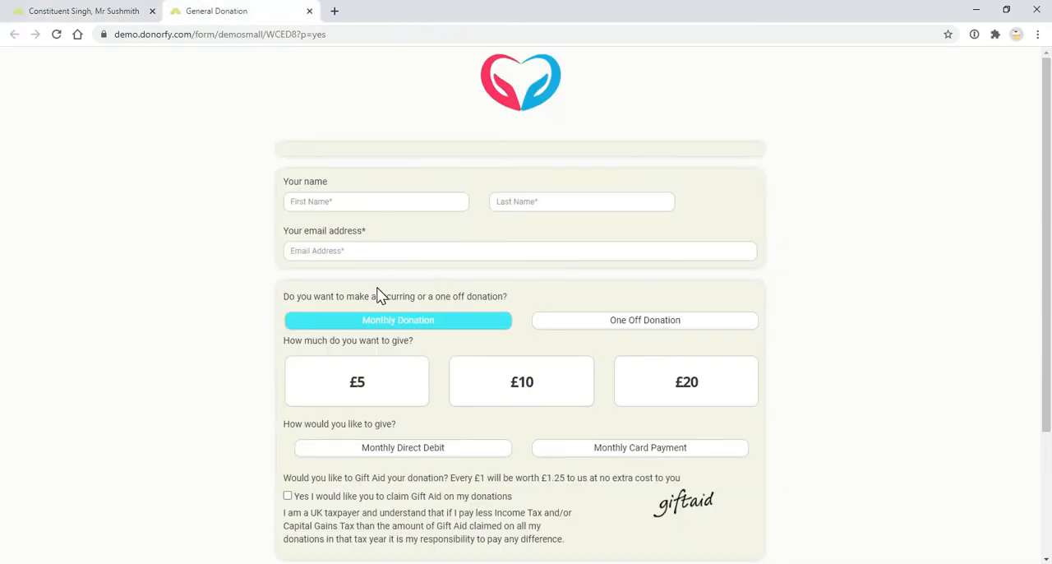
{"action": "scroll", "coordinate": [379, 296], "scroll_direction": "down", "scroll_amount": 2}
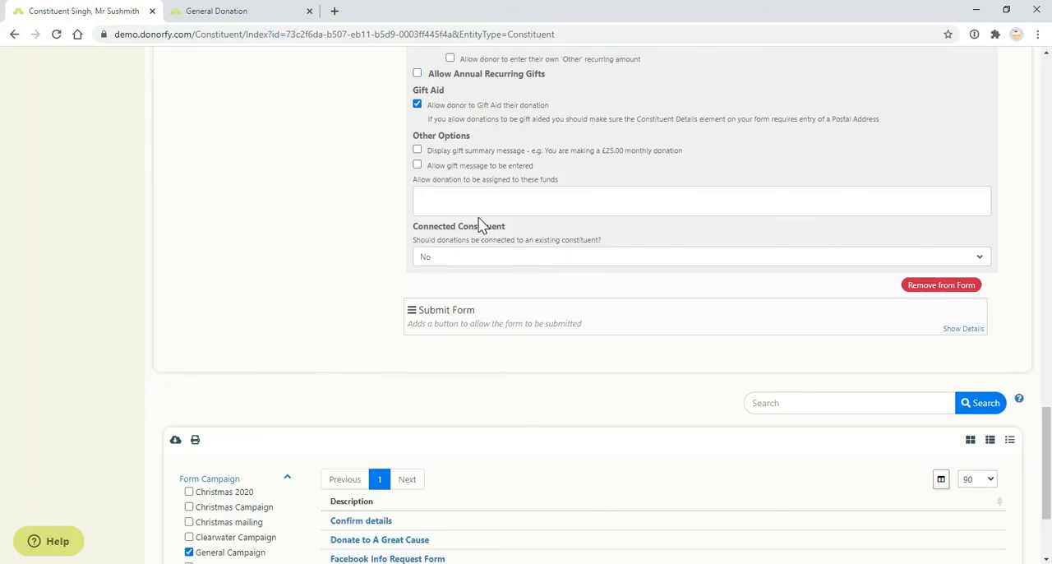
Allow donations to be assigned to the Building Fund and the Barn Owl fund.
{"action": "scroll", "coordinate": [481, 222], "scroll_direction": "up", "scroll_amount": 1}
{"action": "left_click", "coordinate": [487, 268]}
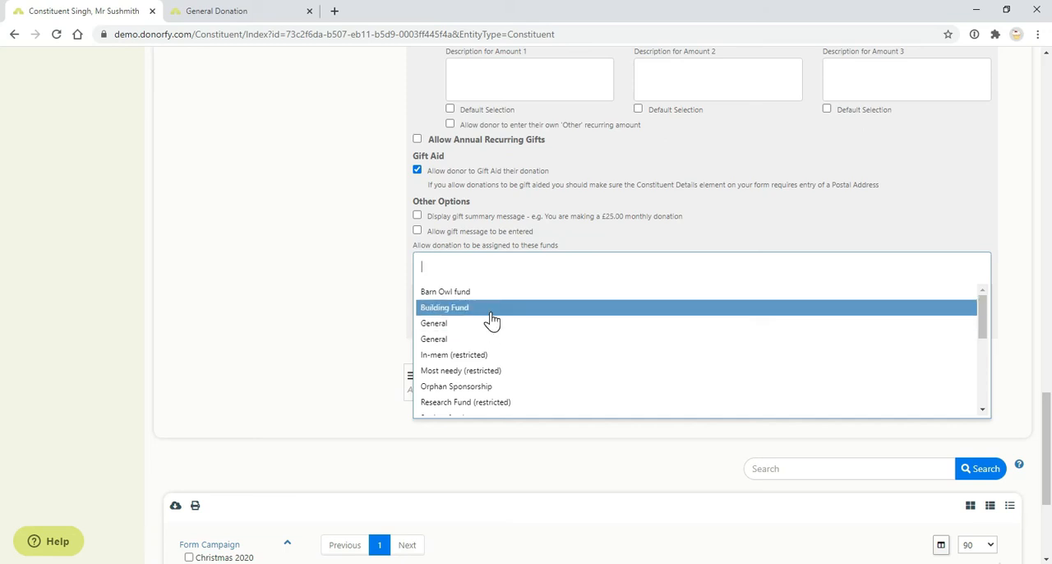
{"action": "left_click", "coordinate": [700, 312]}
{"action": "left_click", "coordinate": [720, 268]}
{"action": "left_click", "coordinate": [714, 293]}
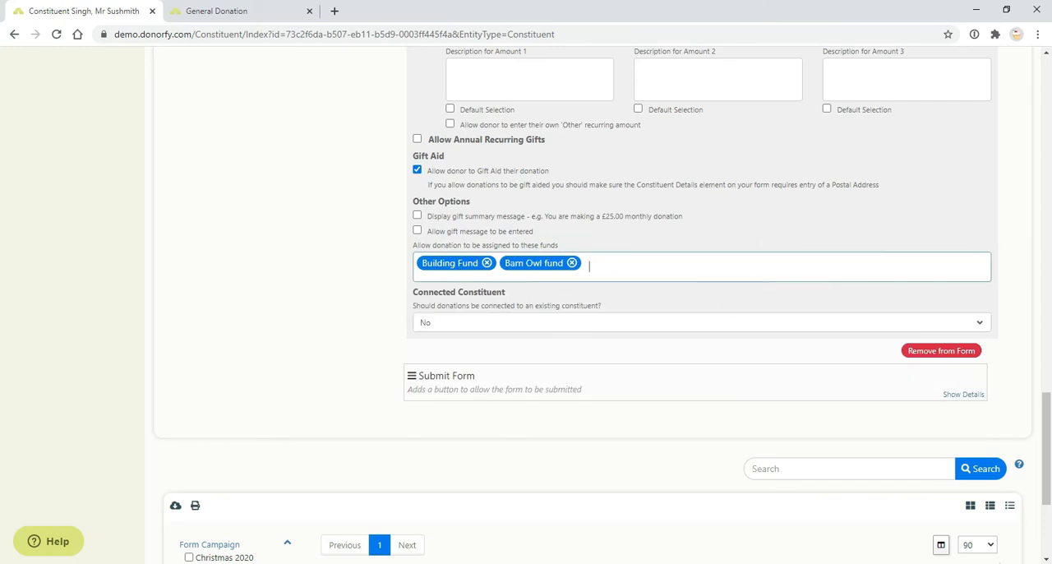
Check the form preview and remove the Building Fund and Barn Owl fund from the Donation element's assignable funds.
{"action": "left_click", "coordinate": [245, 10]}
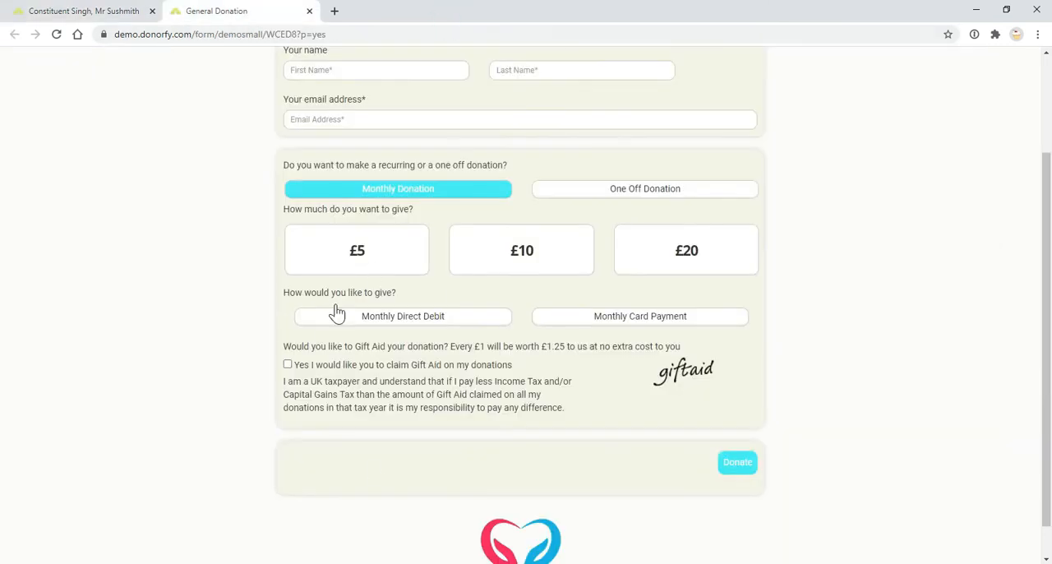
{"action": "left_click", "coordinate": [79, 10]}
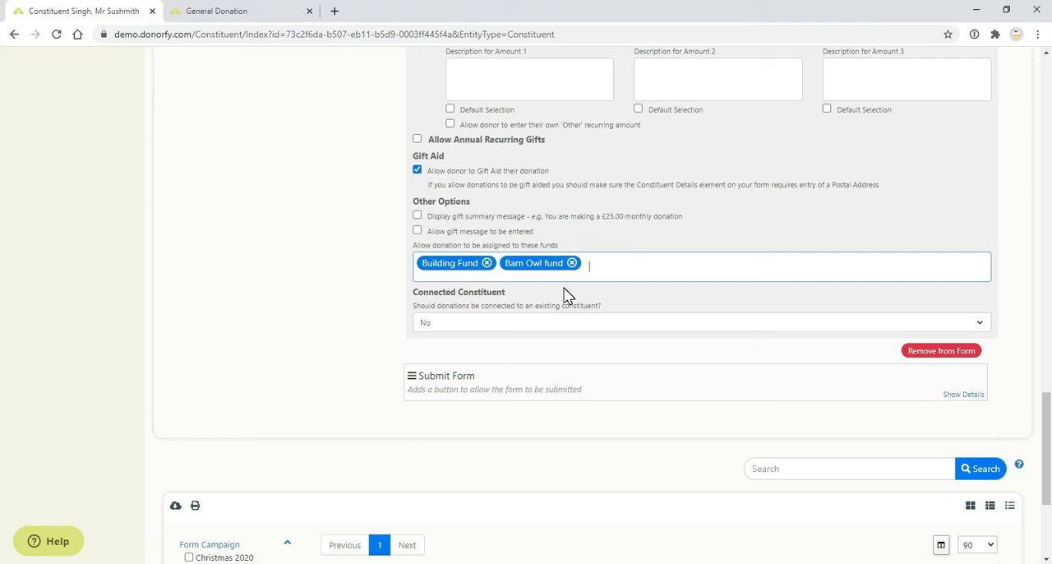
{"action": "left_click", "coordinate": [487, 263]}
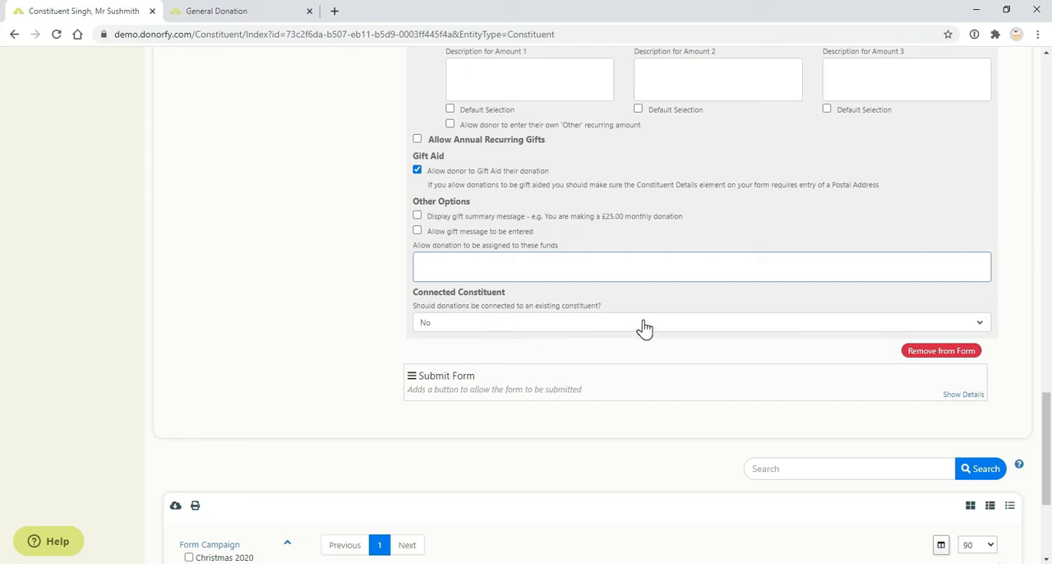
In the form preview, choose the £10 monthly amount and try out the Monthly Card Payment and Monthly Direct Debit methods.
{"action": "scroll", "coordinate": [645, 328], "scroll_direction": "up", "scroll_amount": 7}
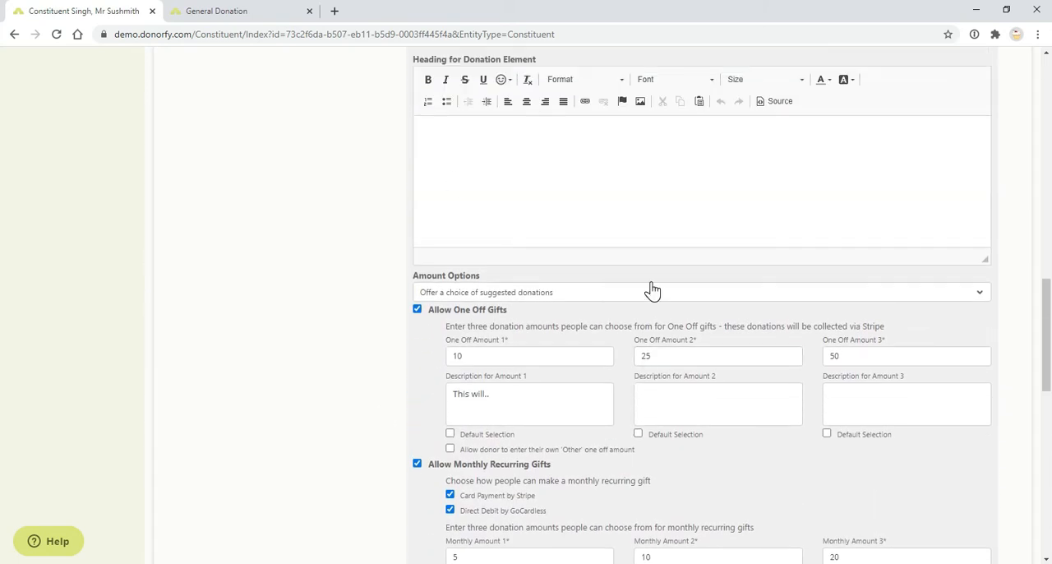
{"action": "scroll", "coordinate": [651, 289], "scroll_direction": "up", "scroll_amount": 2}
{"action": "left_click", "coordinate": [260, 8]}
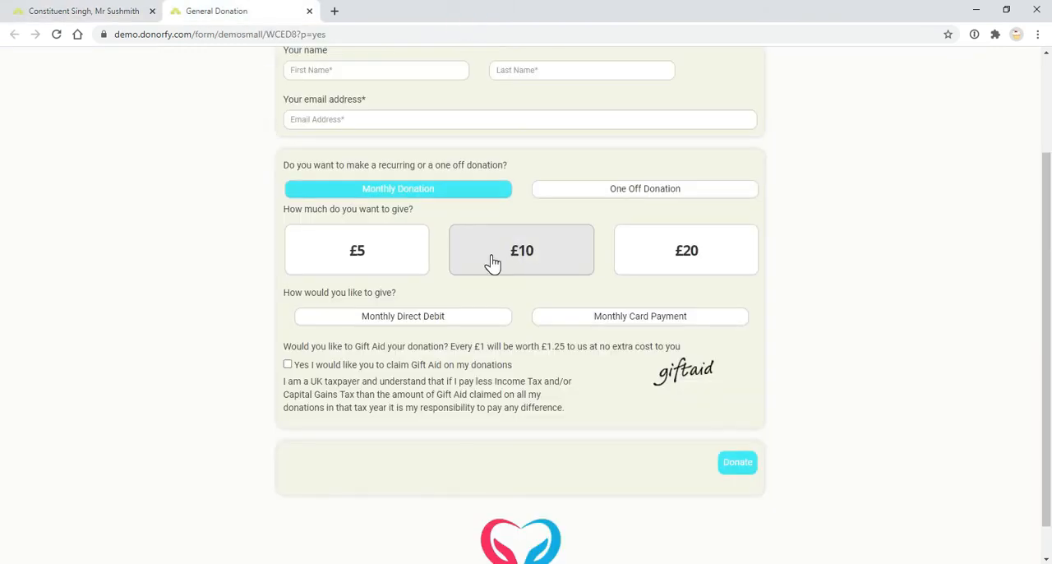
{"action": "scroll", "coordinate": [458, 300], "scroll_direction": "up", "scroll_amount": 1}
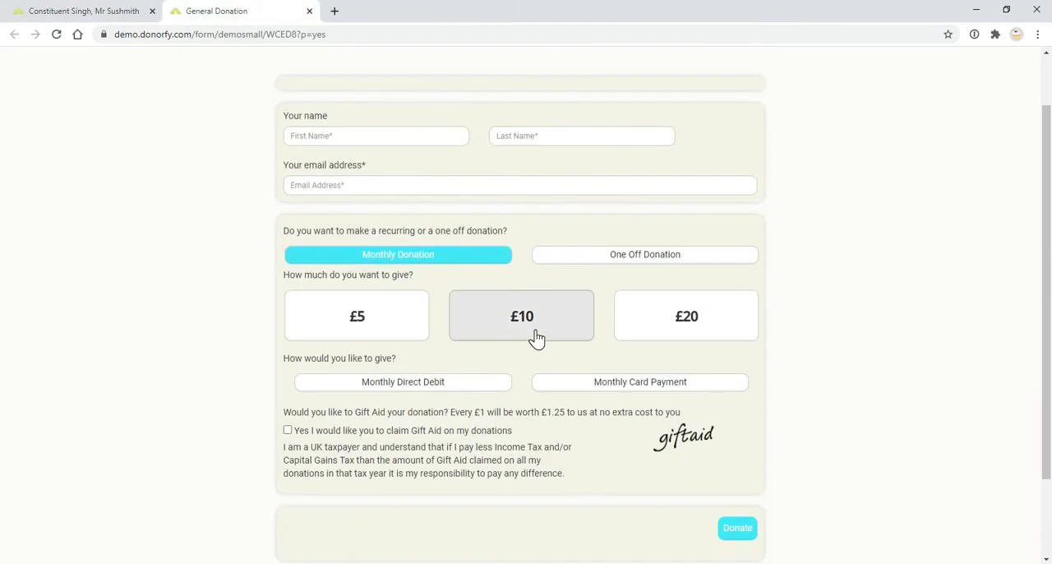
{"action": "left_click", "coordinate": [535, 337]}
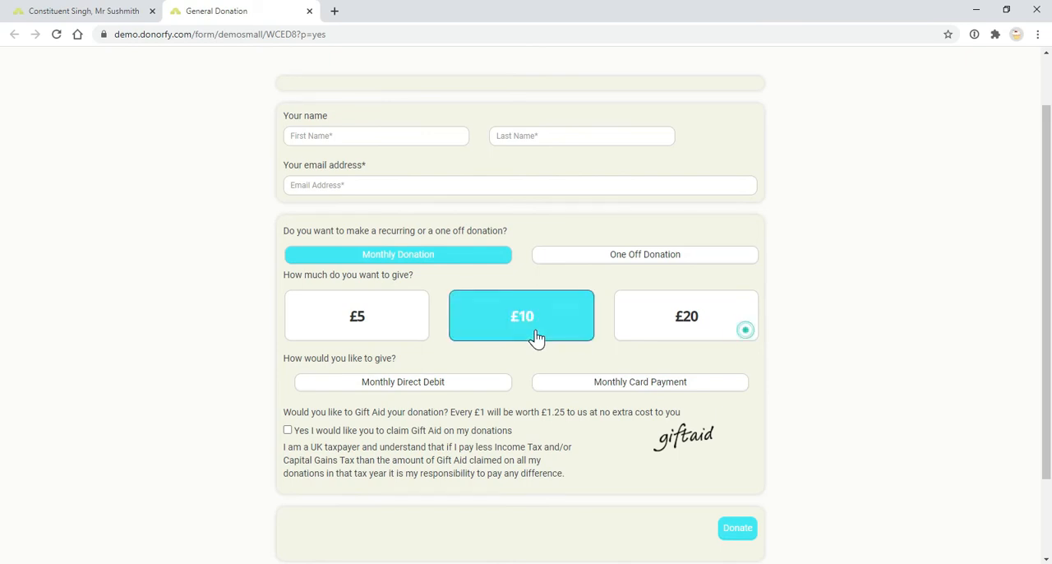
{"action": "left_click", "coordinate": [571, 388]}
{"action": "scroll", "coordinate": [553, 360], "scroll_direction": "down", "scroll_amount": 2}
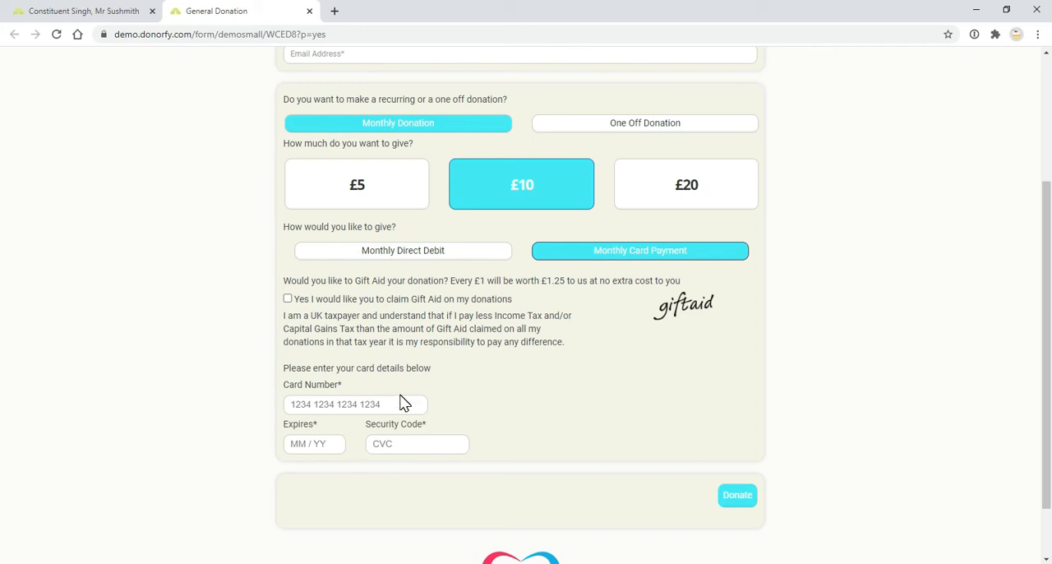
{"action": "left_click", "coordinate": [480, 256]}
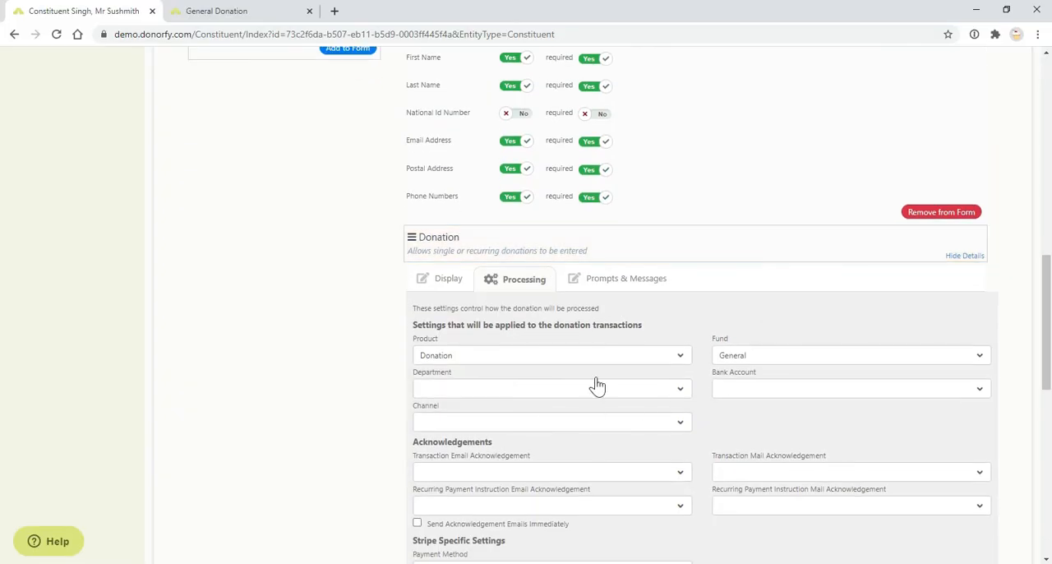
Review the Donation element's Processing settings, including acknowledgements, Stripe and GoCardless settings, and the available Mailchimp automated campaigns.
{"action": "scroll", "coordinate": [608, 403], "scroll_direction": "down", "scroll_amount": 1}
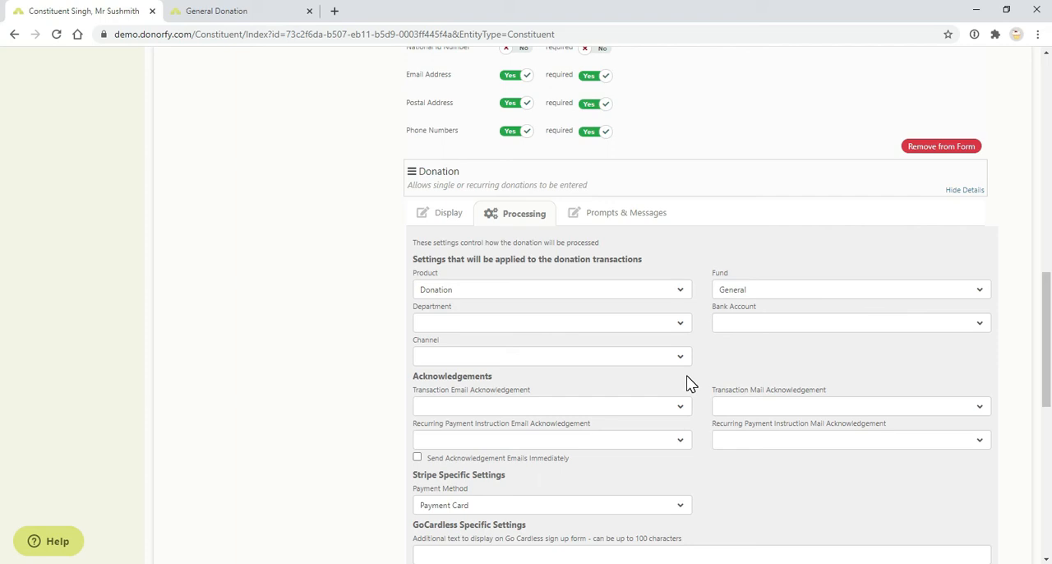
{"action": "scroll", "coordinate": [681, 370], "scroll_direction": "down", "scroll_amount": 1}
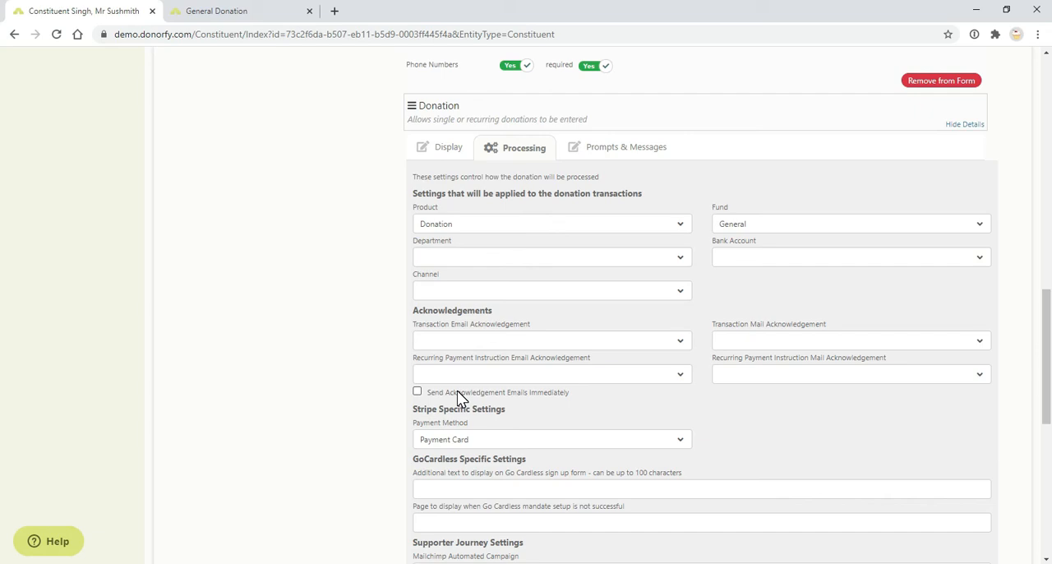
{"action": "scroll", "coordinate": [457, 391], "scroll_direction": "down", "scroll_amount": 2}
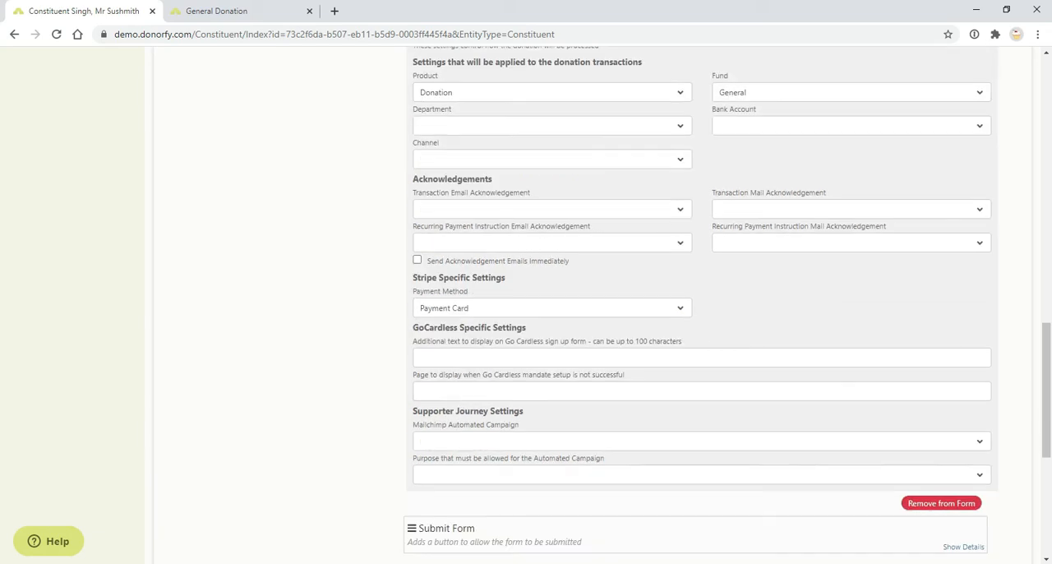
{"action": "left_click", "coordinate": [572, 452]}
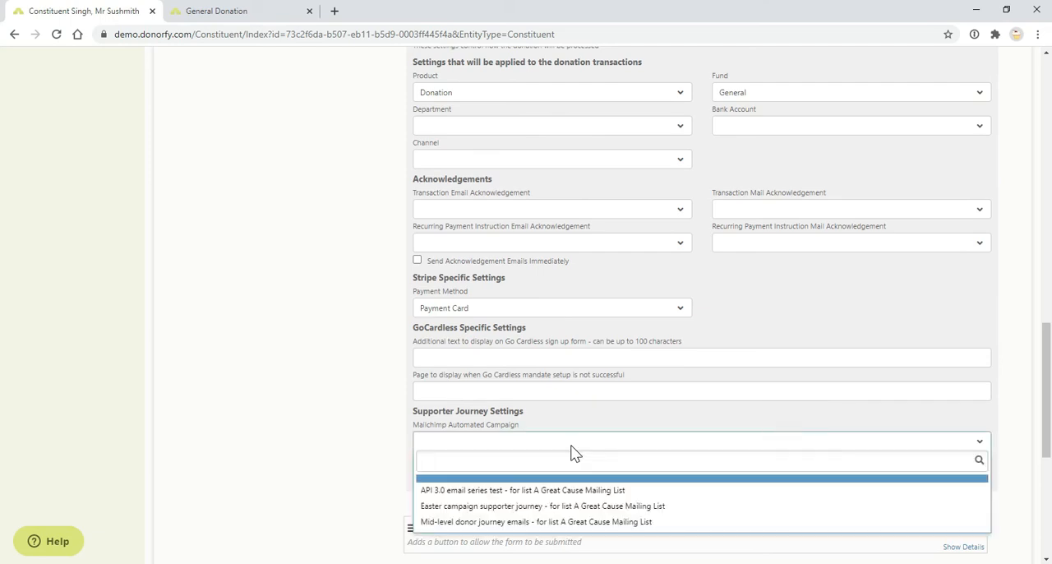
{"action": "left_click", "coordinate": [572, 453]}
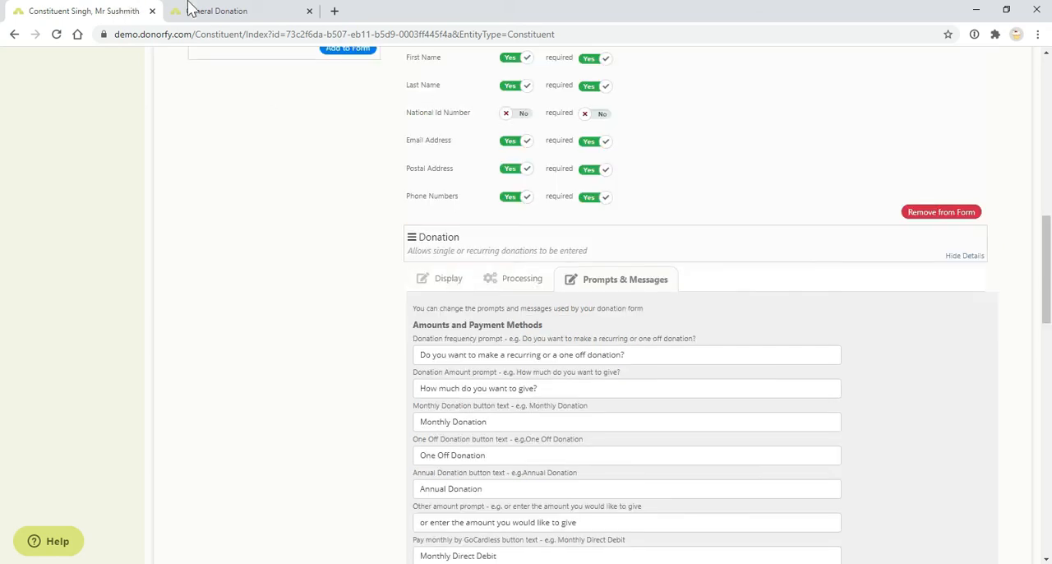
Compare the Donation element's Prompts & Messages with the form preview and read through the payment, Gift Aid and other texts.
{"action": "left_click", "coordinate": [193, 11]}
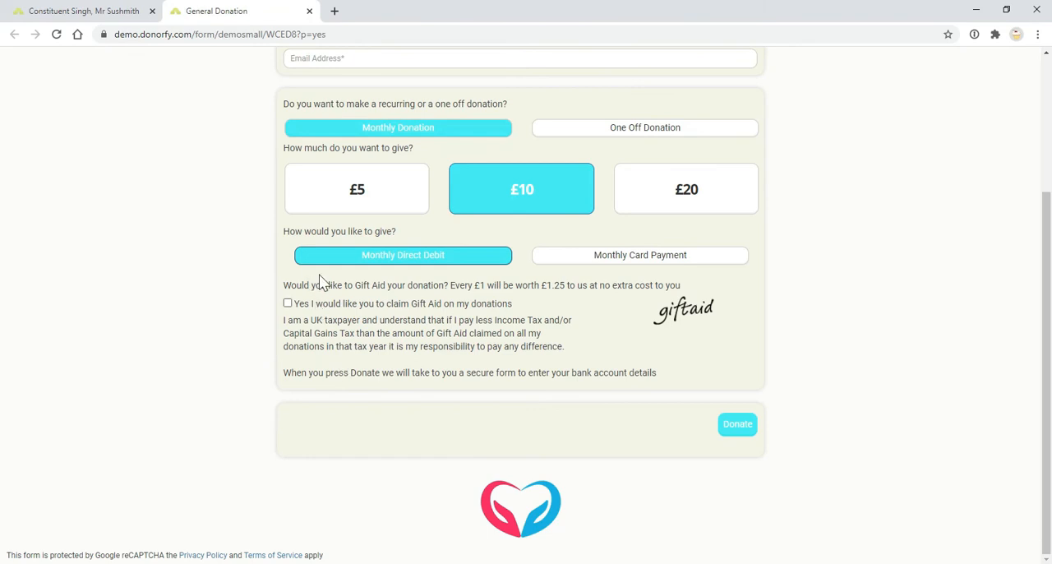
{"action": "scroll", "coordinate": [320, 282], "scroll_direction": "up", "scroll_amount": 1}
{"action": "left_click", "coordinate": [21, 10]}
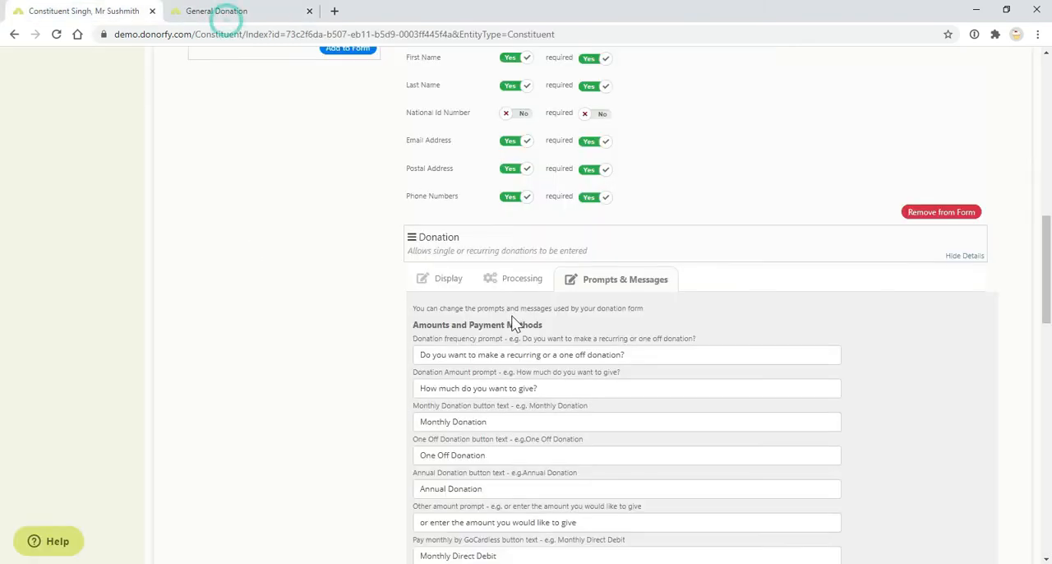
{"action": "scroll", "coordinate": [512, 321], "scroll_direction": "down", "scroll_amount": 2}
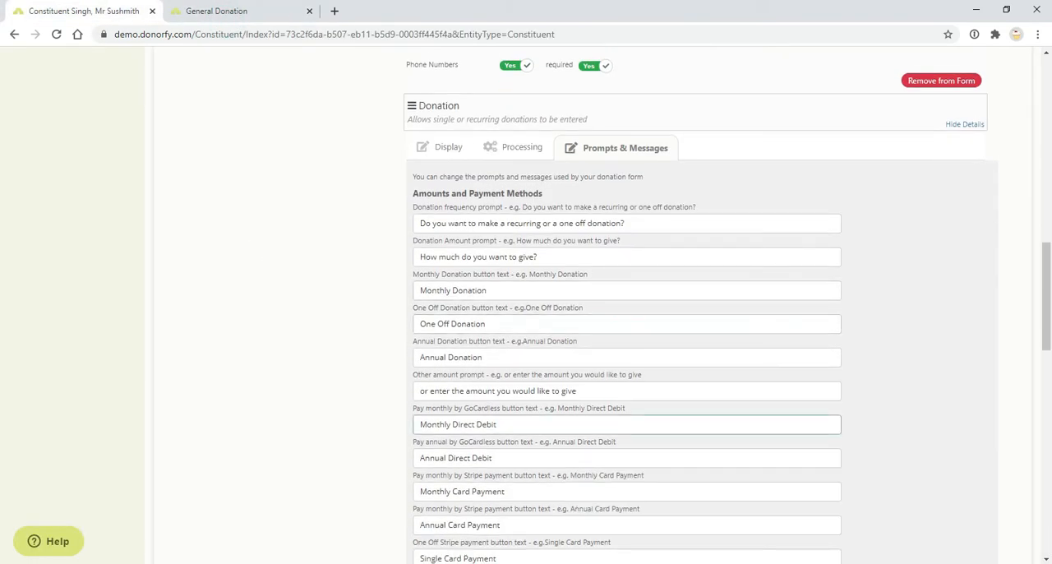
{"action": "scroll", "coordinate": [624, 262], "scroll_direction": "down", "scroll_amount": 5}
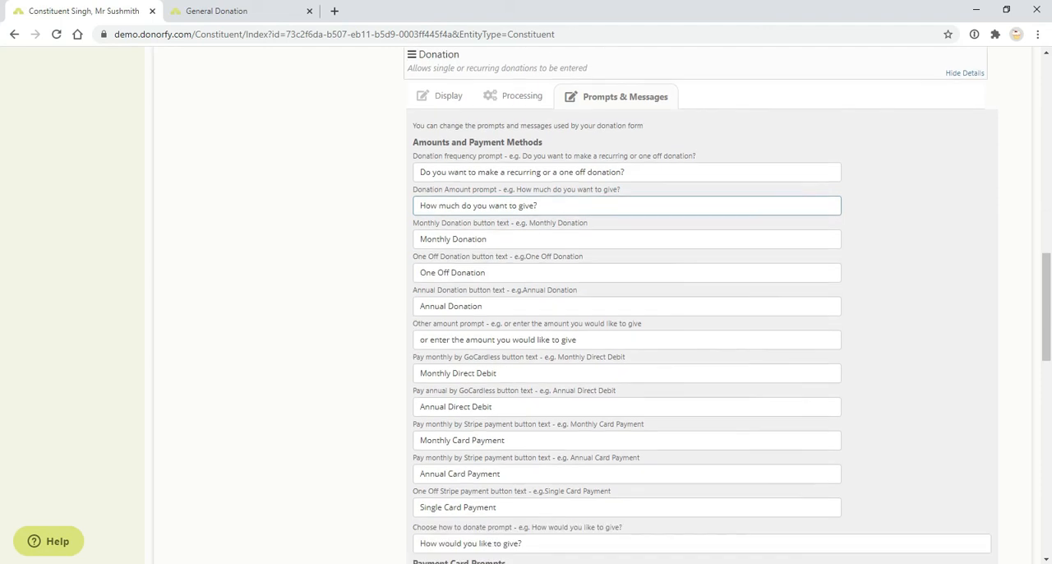
{"action": "scroll", "coordinate": [625, 266], "scroll_direction": "down", "scroll_amount": 5}
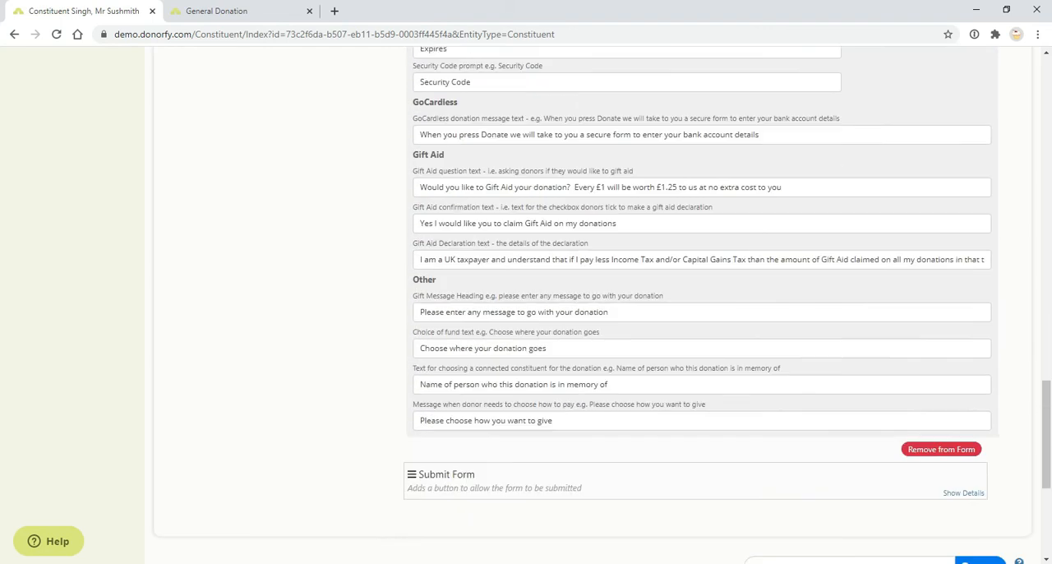
Collapse the details of the Donation, Constituent Details - Individual and Form Content elements in the form layout.
{"action": "scroll", "coordinate": [624, 265], "scroll_direction": "up", "scroll_amount": 12}
{"action": "scroll", "coordinate": [550, 271], "scroll_direction": "up", "scroll_amount": 4}
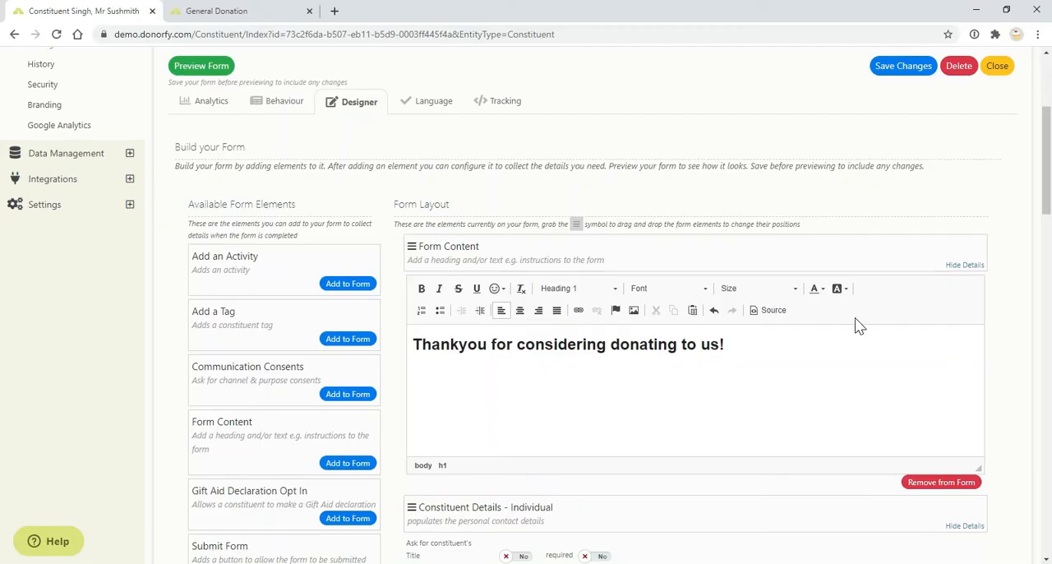
{"action": "scroll", "coordinate": [900, 399], "scroll_direction": "down", "scroll_amount": 2}
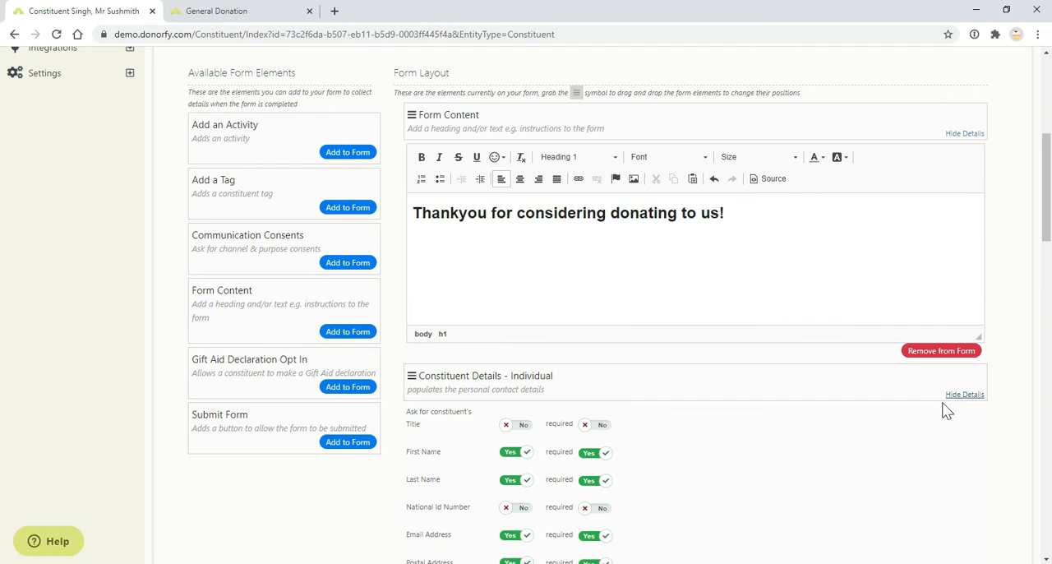
{"action": "scroll", "coordinate": [953, 401], "scroll_direction": "down", "scroll_amount": 5}
{"action": "left_click", "coordinate": [959, 323]}
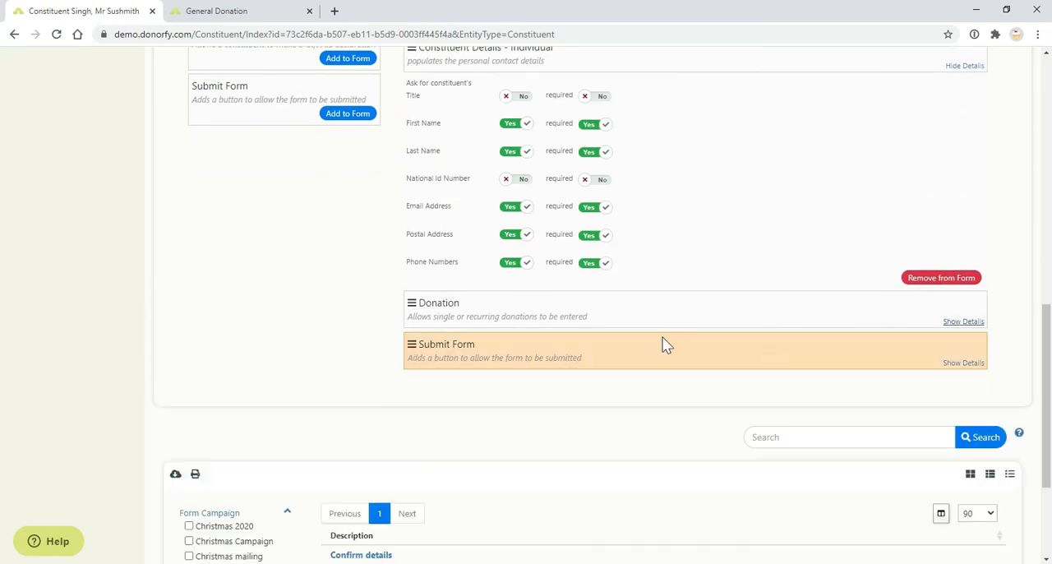
{"action": "scroll", "coordinate": [770, 345], "scroll_direction": "up", "scroll_amount": 3}
{"action": "left_click", "coordinate": [962, 264]}
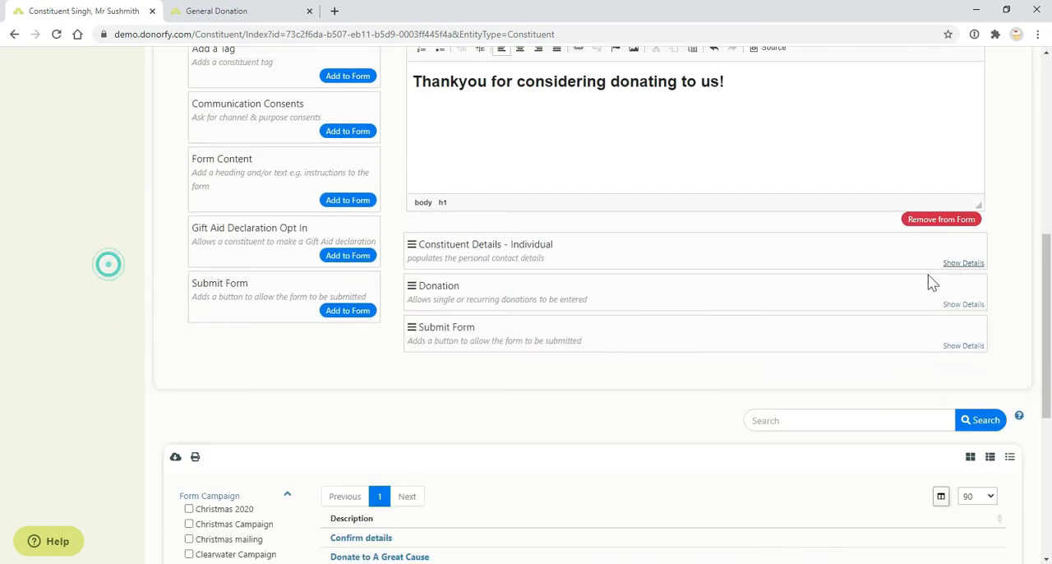
{"action": "scroll", "coordinate": [494, 336], "scroll_direction": "up", "scroll_amount": 3}
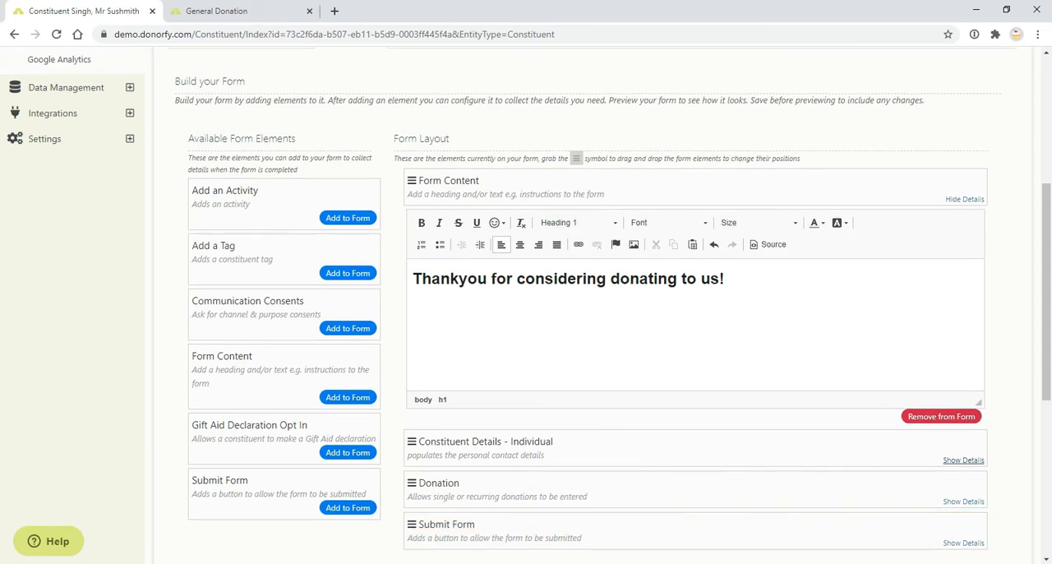
{"action": "left_click", "coordinate": [969, 199]}
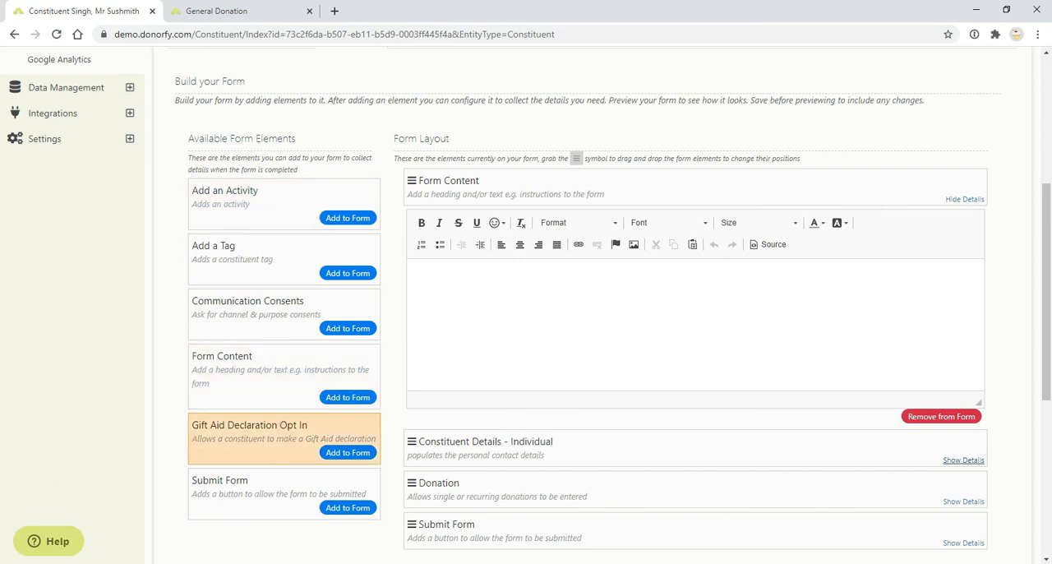
Switch to the General Donation form preview and look over its whole layout, including the contact, donation and Gift Aid sections.
{"action": "left_click", "coordinate": [240, 13]}
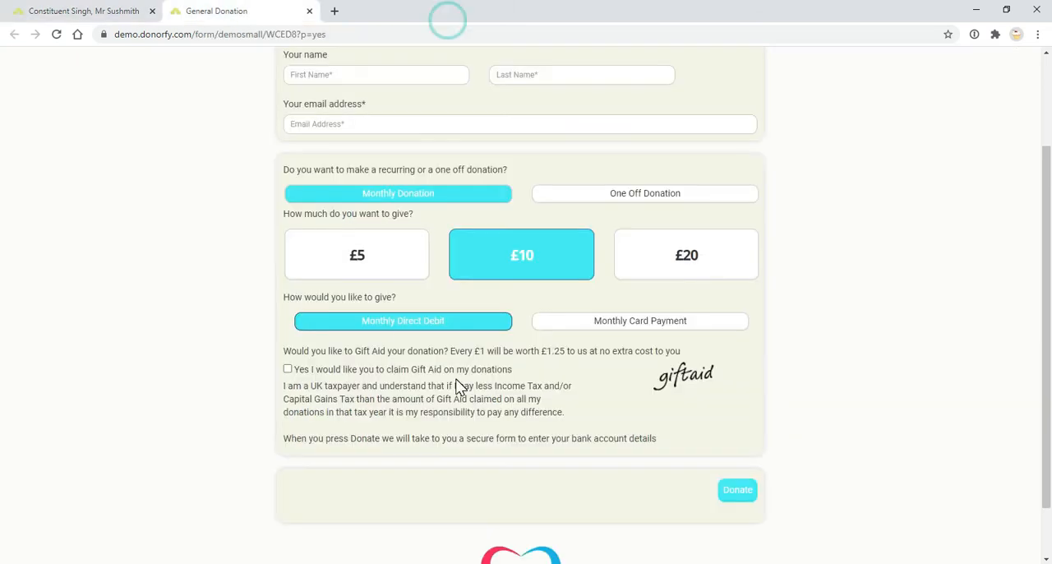
{"action": "scroll", "coordinate": [458, 386], "scroll_direction": "up", "scroll_amount": 2}
{"action": "scroll", "coordinate": [441, 428], "scroll_direction": "down", "scroll_amount": 3}
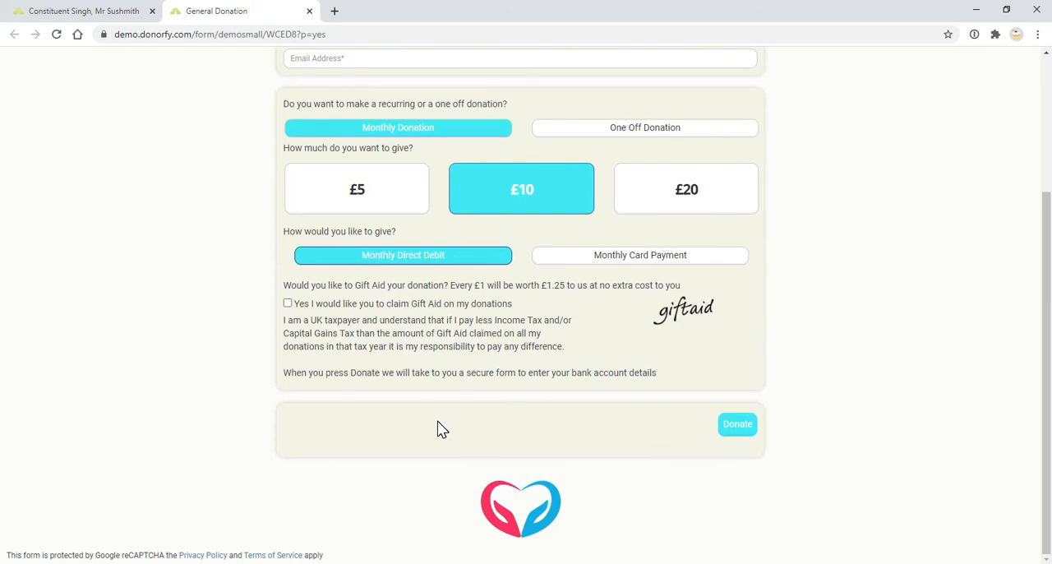
{"action": "scroll", "coordinate": [402, 377], "scroll_direction": "up", "scroll_amount": 3}
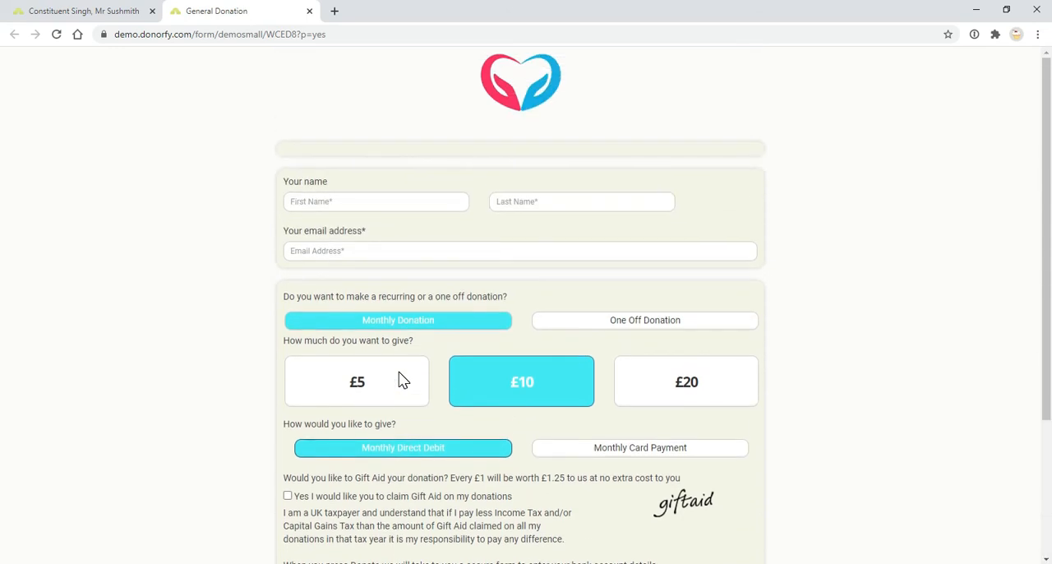